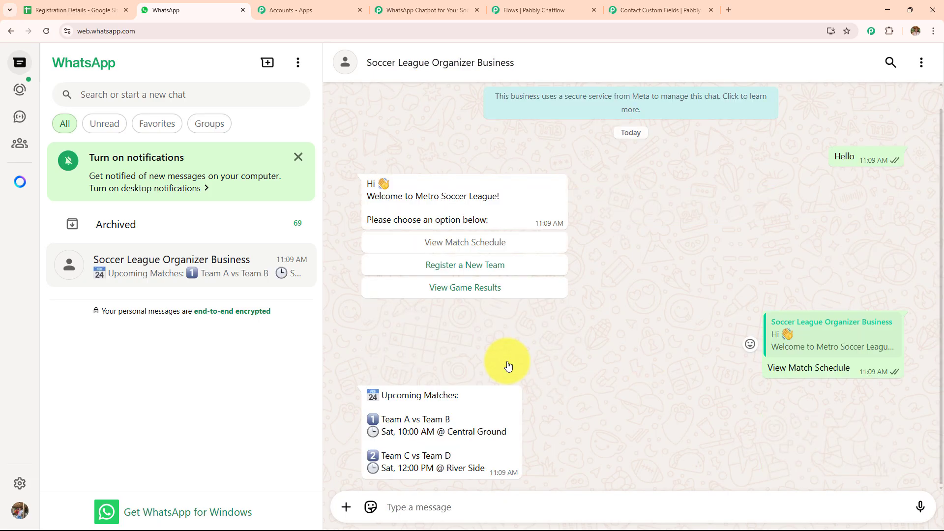
- In the Soccer League Organizer Business chat, choose View Game Results, read the standings, and choose Register a New Team
{"action": "left_click", "coordinate": [501, 290]}
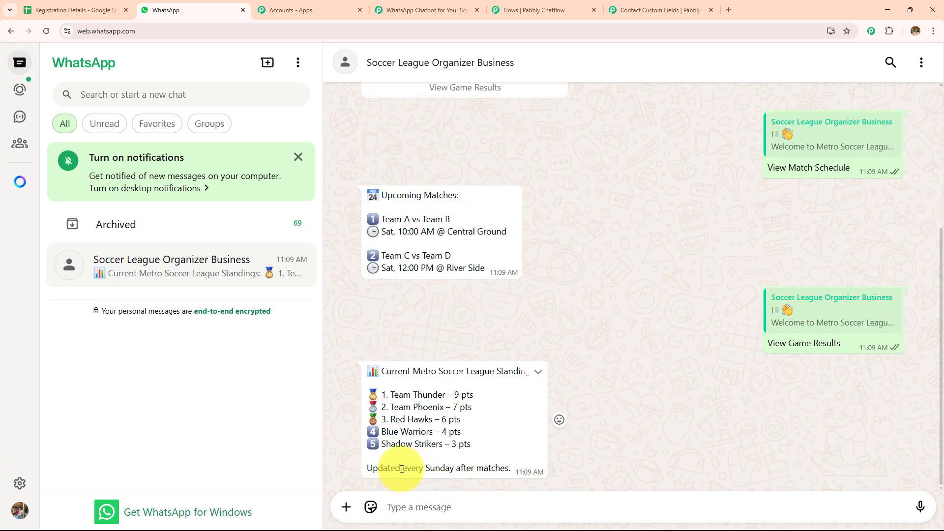
{"action": "left_click_drag", "start_coordinate": [401, 468], "coordinate": [575, 453]}
{"action": "scroll", "coordinate": [563, 423], "scroll_direction": "up", "scroll_amount": 3}
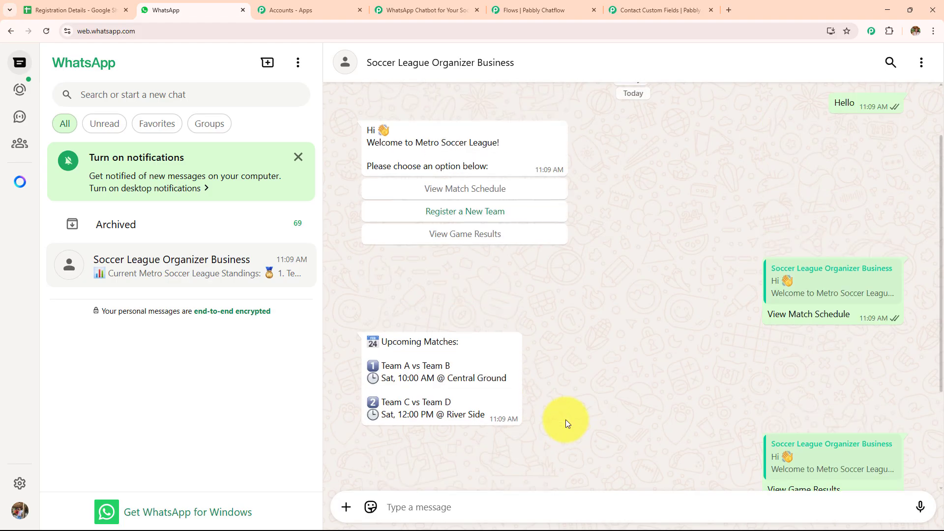
{"action": "left_click", "coordinate": [491, 212]}
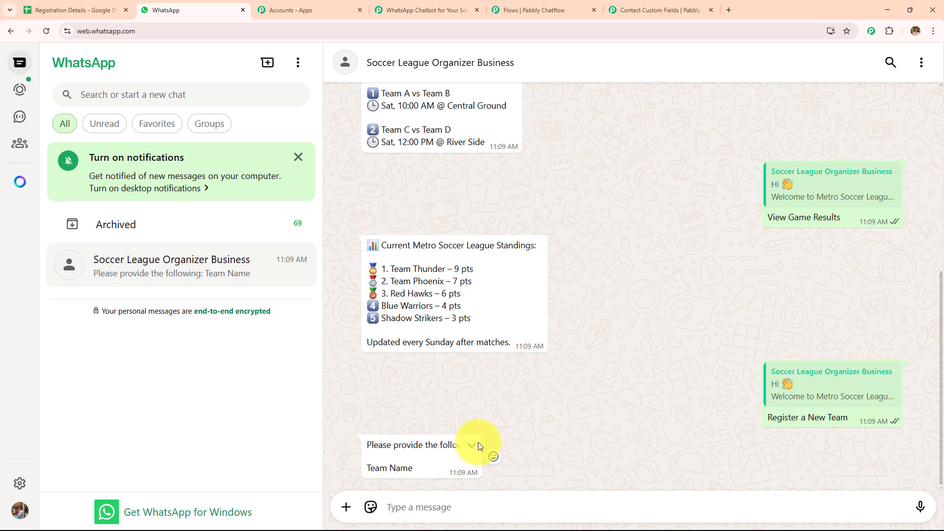
- Switch to the Registration Details spreadsheet and set its zoom to 150%
{"action": "left_click", "coordinate": [76, 10]}
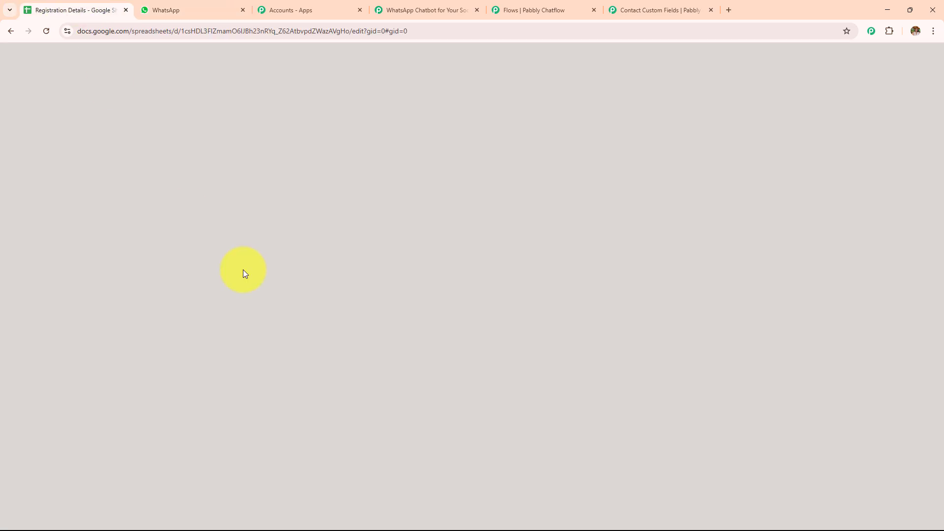
{"action": "left_click", "coordinate": [138, 95]}
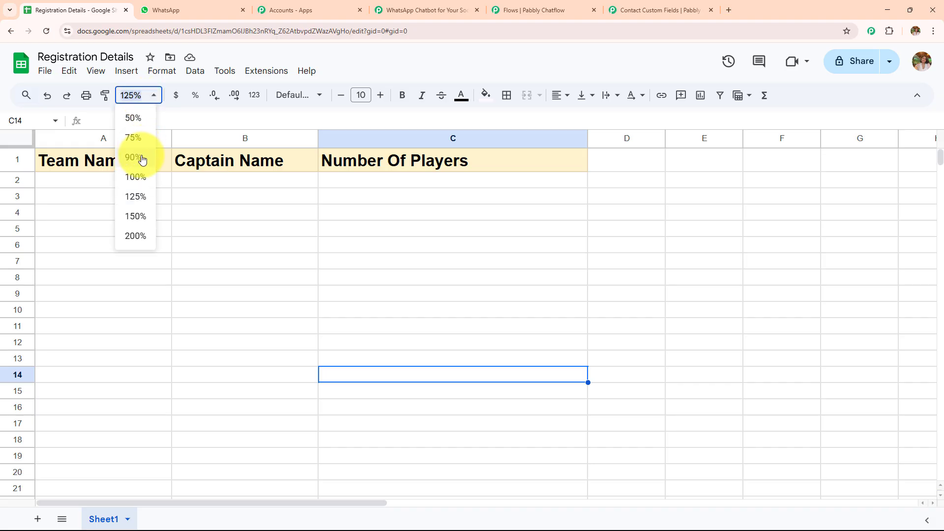
{"action": "left_click", "coordinate": [139, 214]}
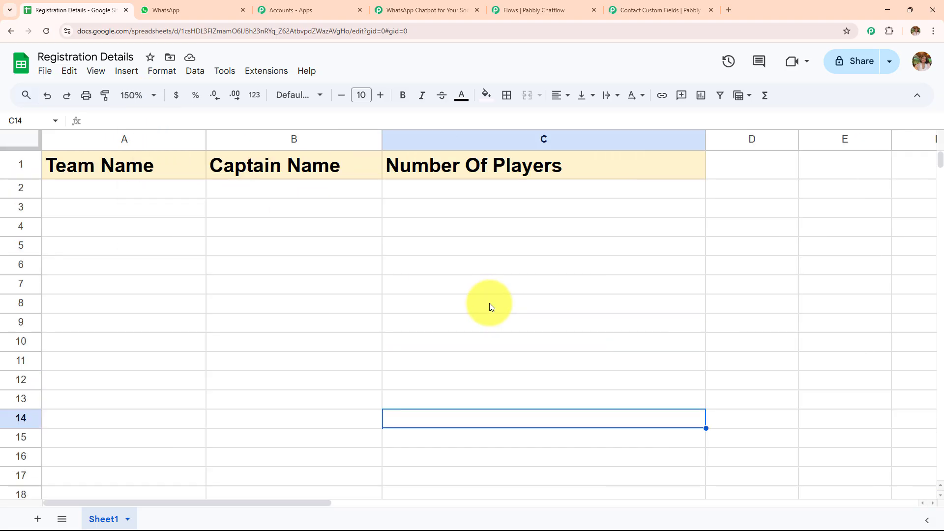
- Return to the WhatsApp chat and answer the registration questions with team name Best Team, captain's name Best User and 8 players
{"action": "left_click", "coordinate": [206, 10]}
{"action": "left_click", "coordinate": [451, 507]}
{"action": "type", "text": "Best TeamN"}
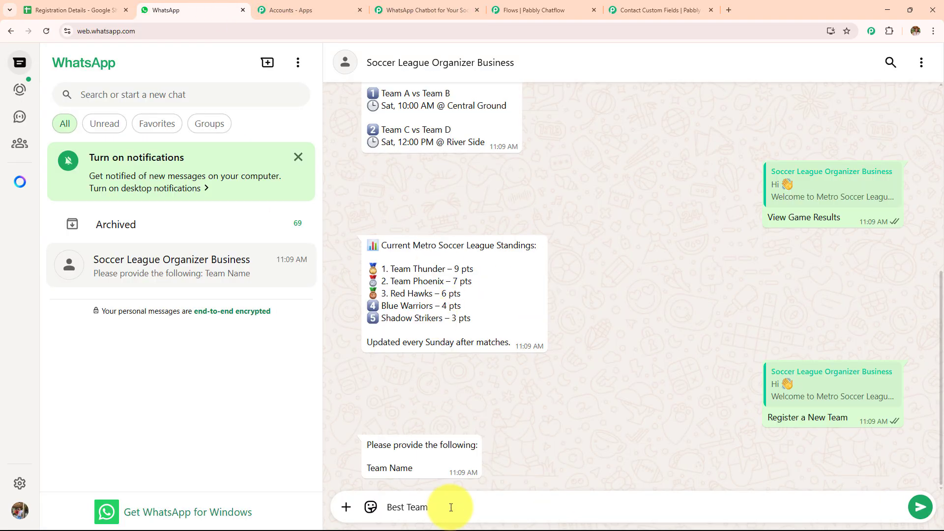
{"action": "key", "text": "Return"}
{"action": "type", "text": "Best UserB"}
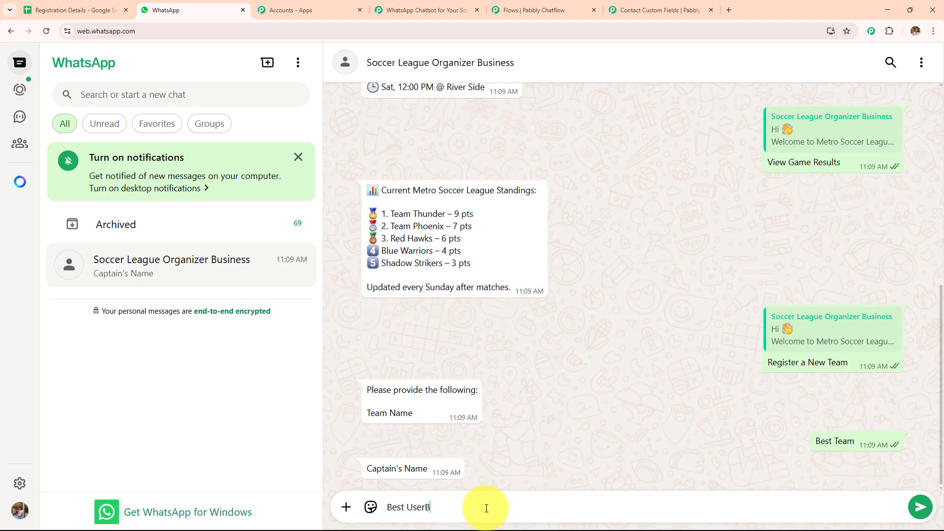
{"action": "key", "text": "BackSpace"}
{"action": "key", "text": "Return"}
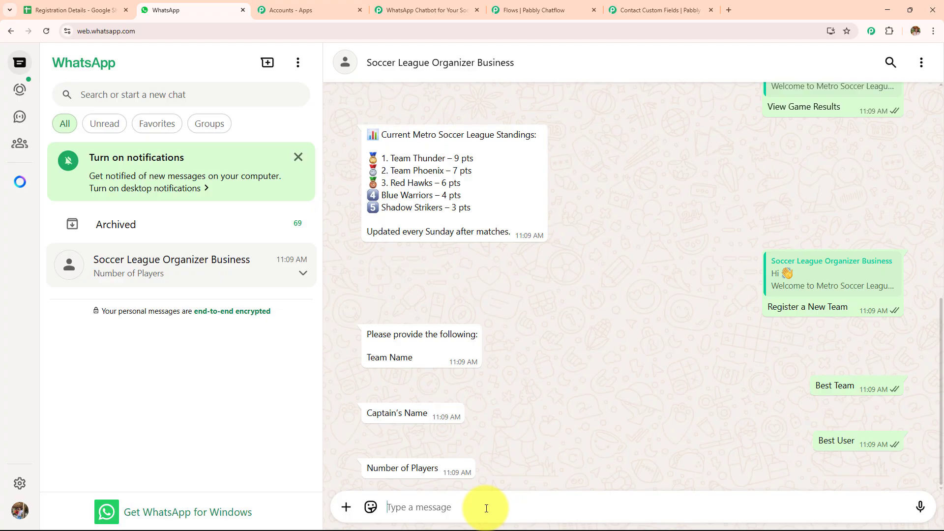
{"action": "type", "text": "8"}
{"action": "key", "text": "Return"}
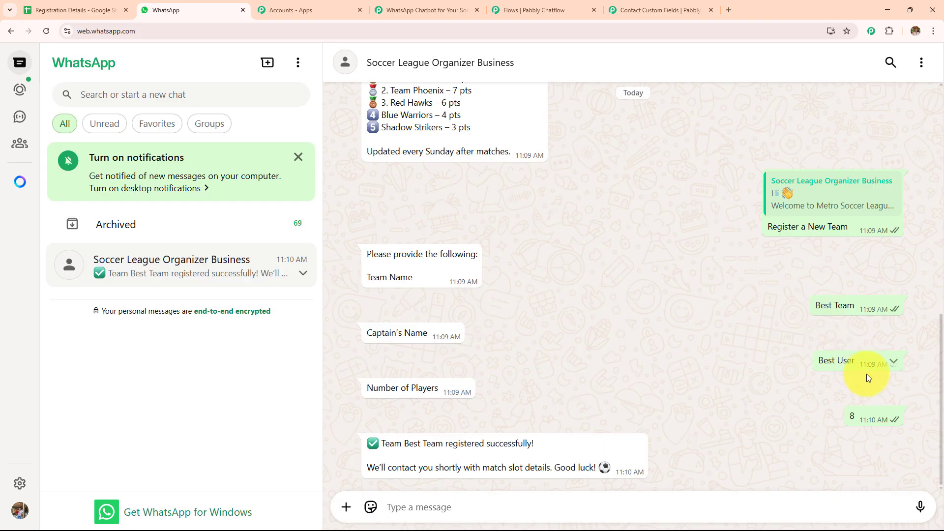
- Check the Registration Details spreadsheet for the submitted team, and review the WhatsApp conversation back to its first message
{"action": "left_click", "coordinate": [49, 6]}
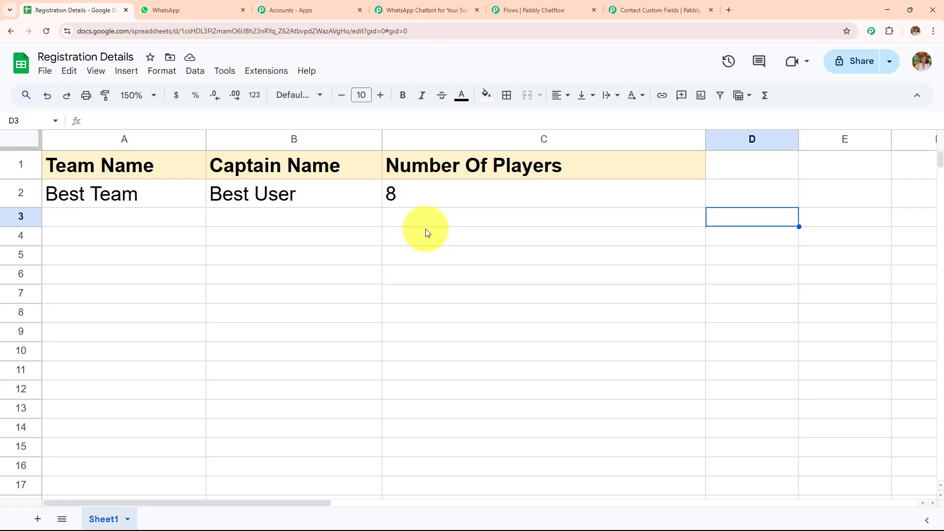
{"action": "left_click", "coordinate": [147, 10]}
{"action": "scroll", "coordinate": [509, 332], "scroll_direction": "up", "scroll_amount": 5}
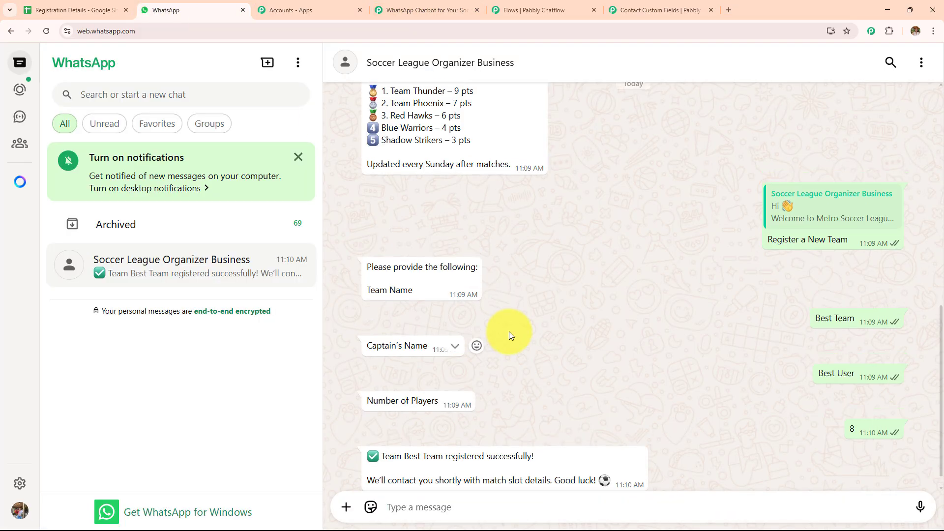
{"action": "scroll", "coordinate": [509, 332], "scroll_direction": "up", "scroll_amount": 6}
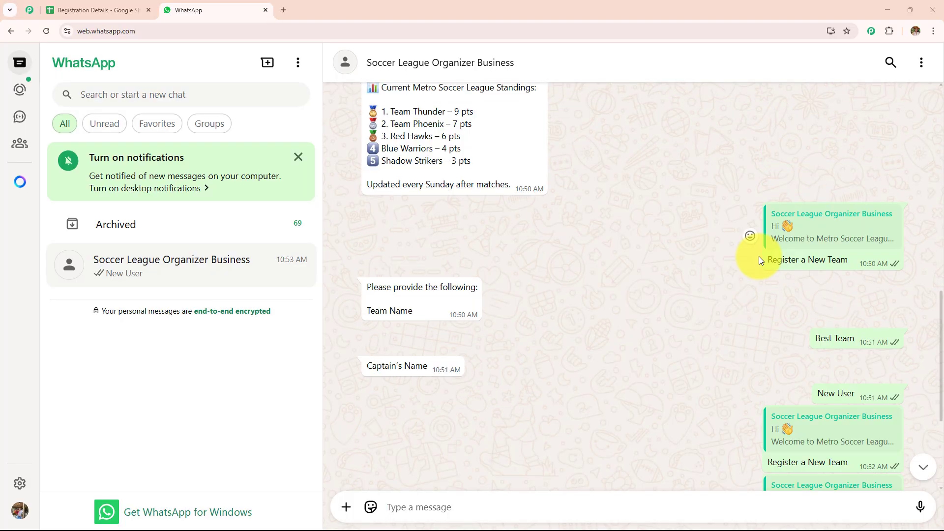
{"action": "scroll", "coordinate": [760, 255], "scroll_direction": "up", "scroll_amount": 5}
{"action": "scroll", "coordinate": [760, 256], "scroll_direction": "up", "scroll_amount": 8}
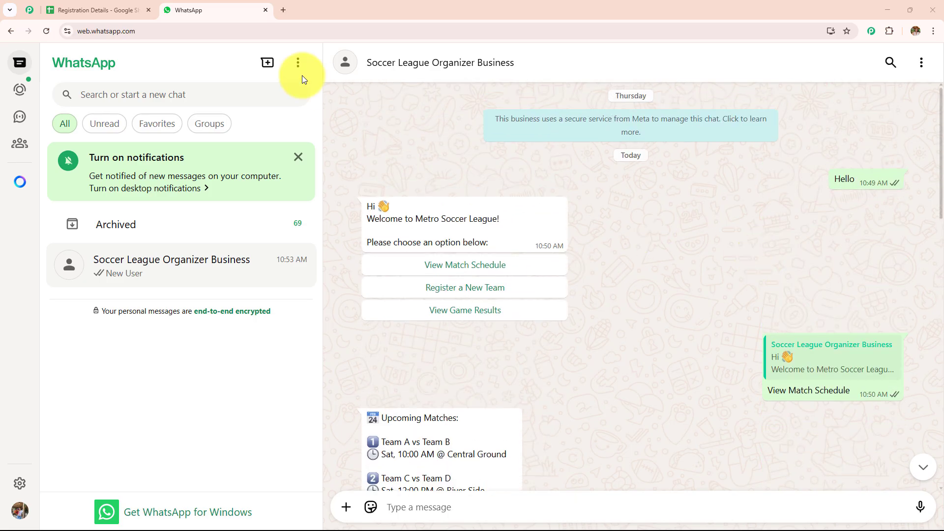
{"action": "left_click", "coordinate": [283, 10]}
{"action": "left_click", "coordinate": [285, 31]}
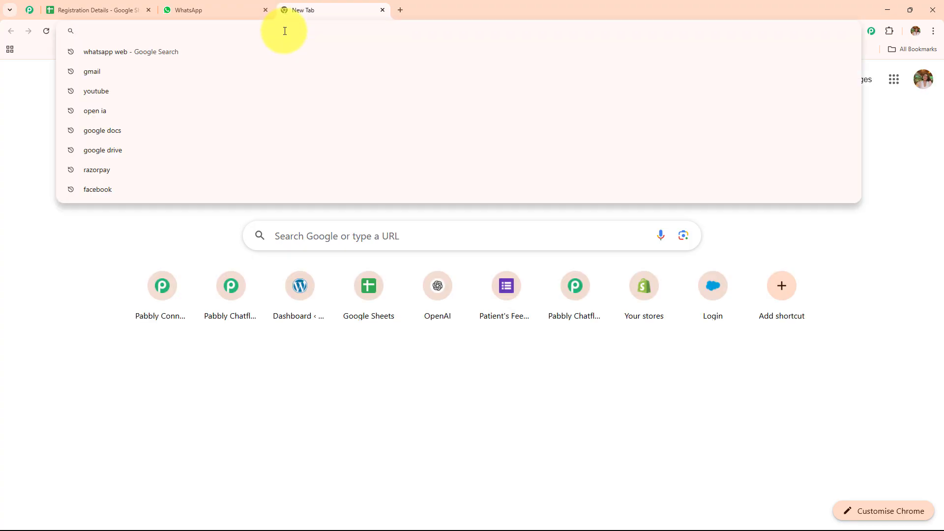
{"action": "type", "text": "www.pabbly.com/chatflow"}
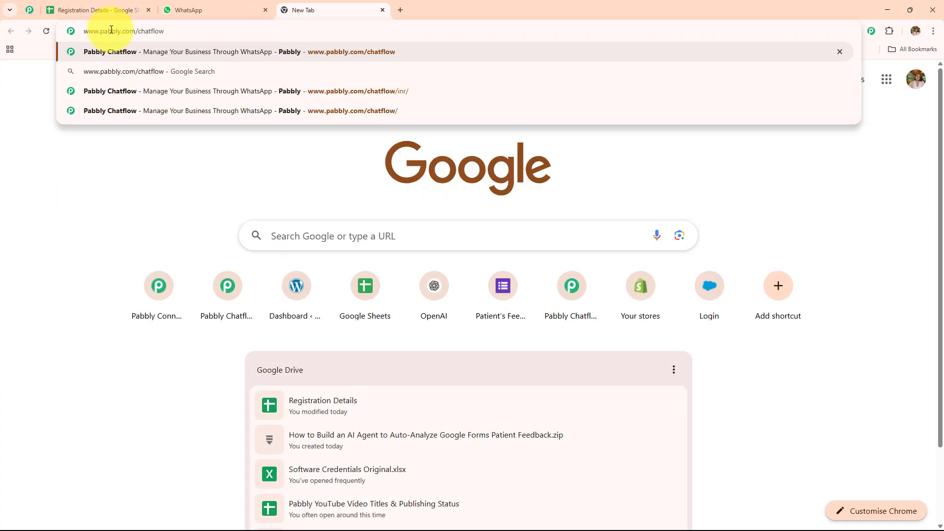
{"action": "left_click_drag", "start_coordinate": [210, 31], "coordinate": [58, 52]}
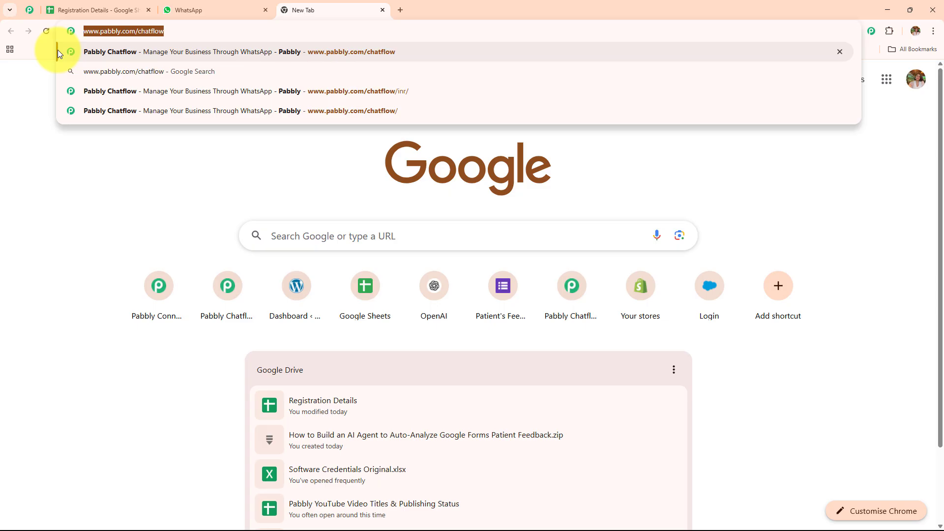
{"action": "key", "text": "Return"}
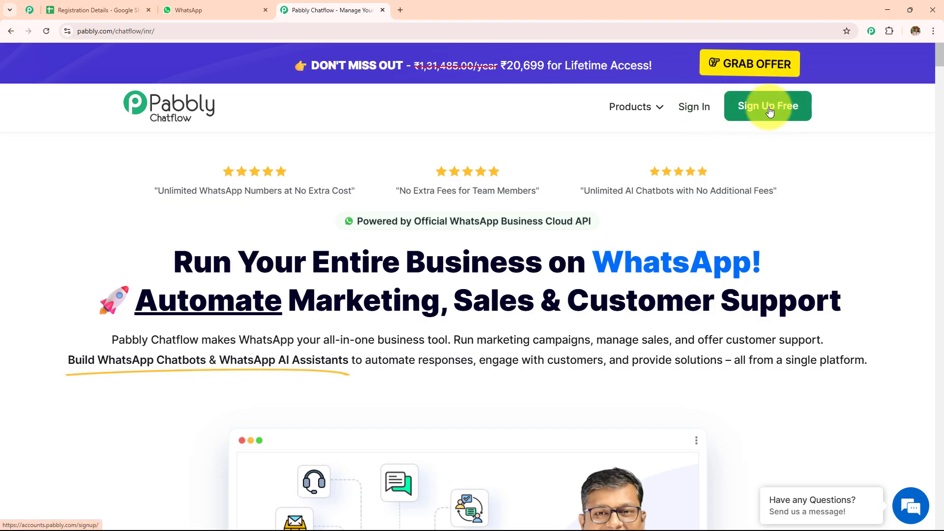
- Sign in to Pabbly and access Pabbly Chatflow from the All Pabbly Apps page
{"action": "left_click", "coordinate": [701, 122]}
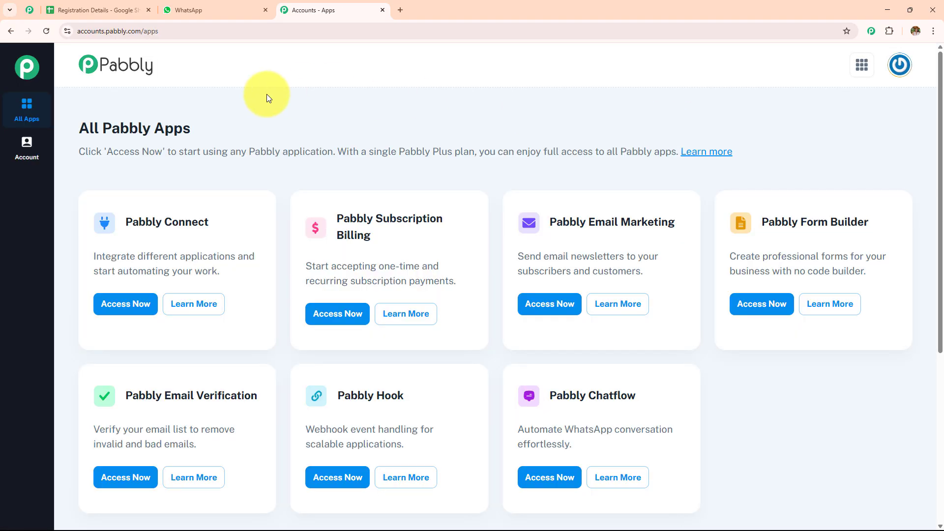
{"action": "left_click_drag", "start_coordinate": [77, 129], "coordinate": [197, 129]}
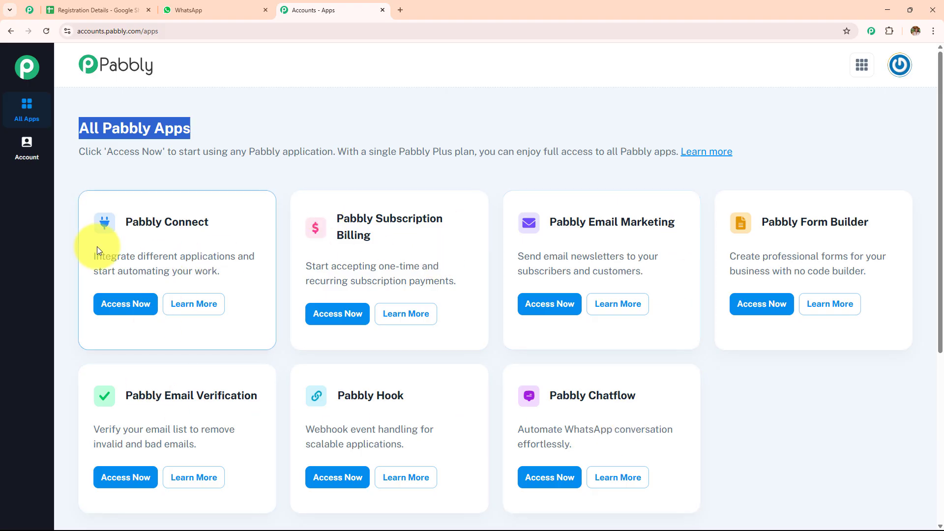
{"action": "left_click_drag", "start_coordinate": [551, 397], "coordinate": [727, 397]}
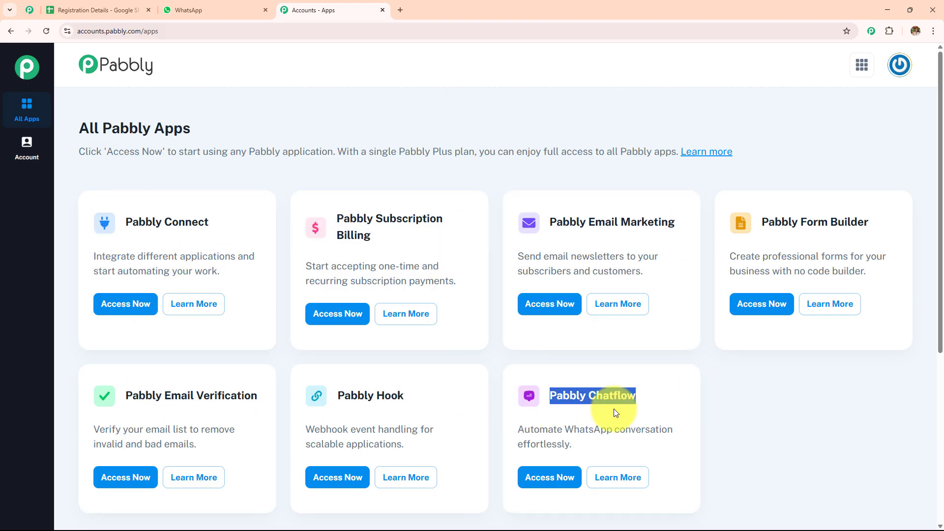
{"action": "left_click", "coordinate": [561, 478]}
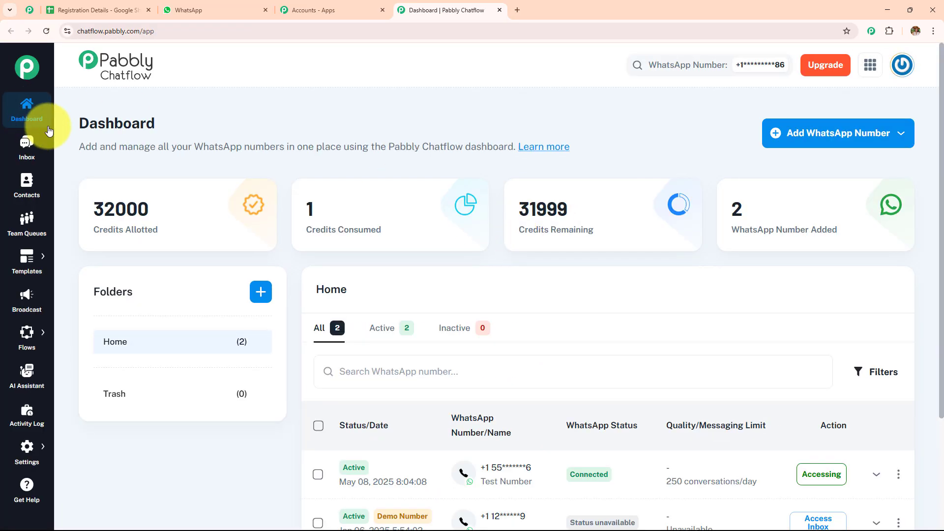
- Examine the dashboard's options for adding a WhatsApp number, and view the Inbox, Contacts and Team Queues pages
{"action": "double_click", "coordinate": [77, 126]}
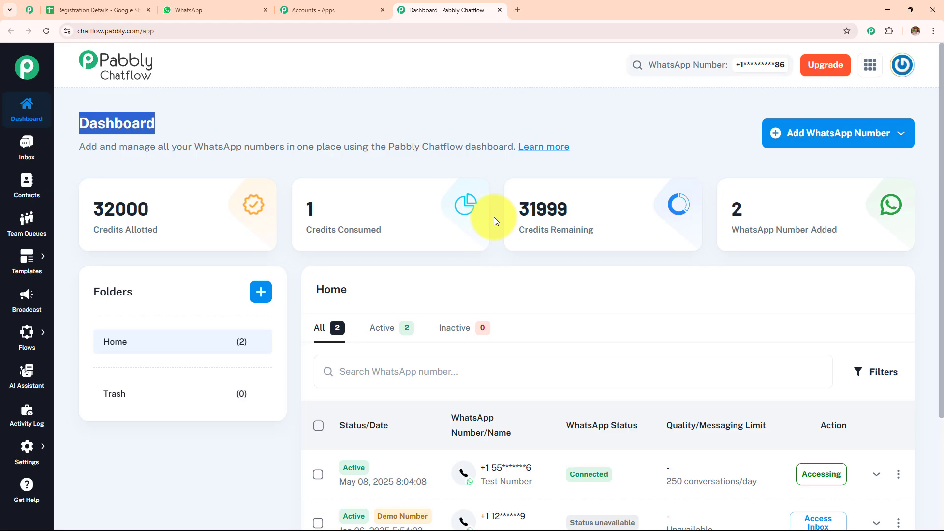
{"action": "left_click", "coordinate": [878, 140]}
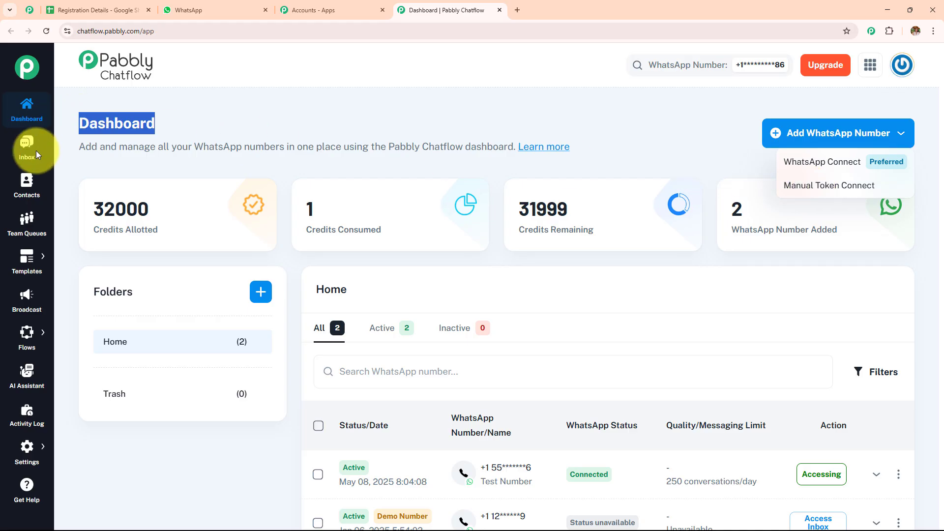
{"action": "left_click", "coordinate": [24, 143]}
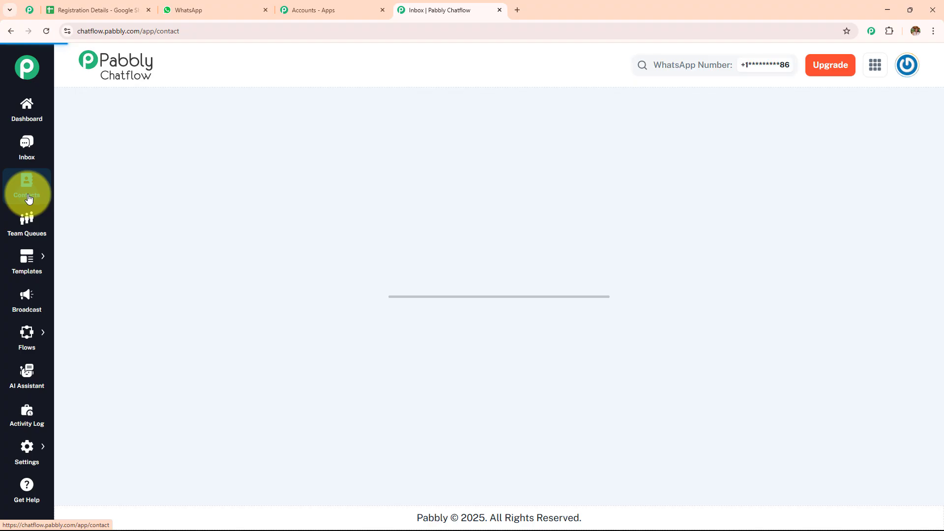
{"action": "left_click", "coordinate": [28, 196]}
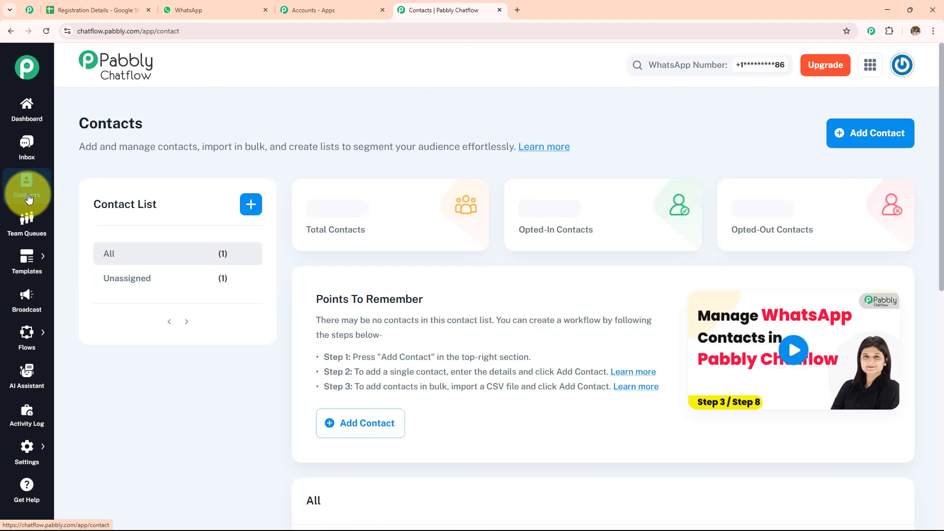
{"action": "left_click", "coordinate": [28, 222]}
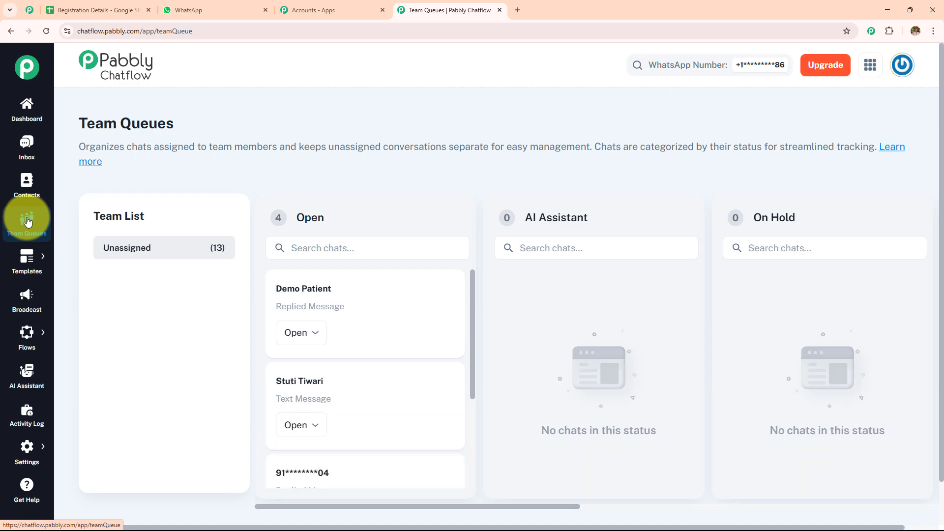
- Look through the Templates, Broadcast, Flows, AI Assistant, Activity Log, Settings and Get Help sections, and return to the Dashboard
{"action": "mouse_move", "coordinate": [28, 258]}
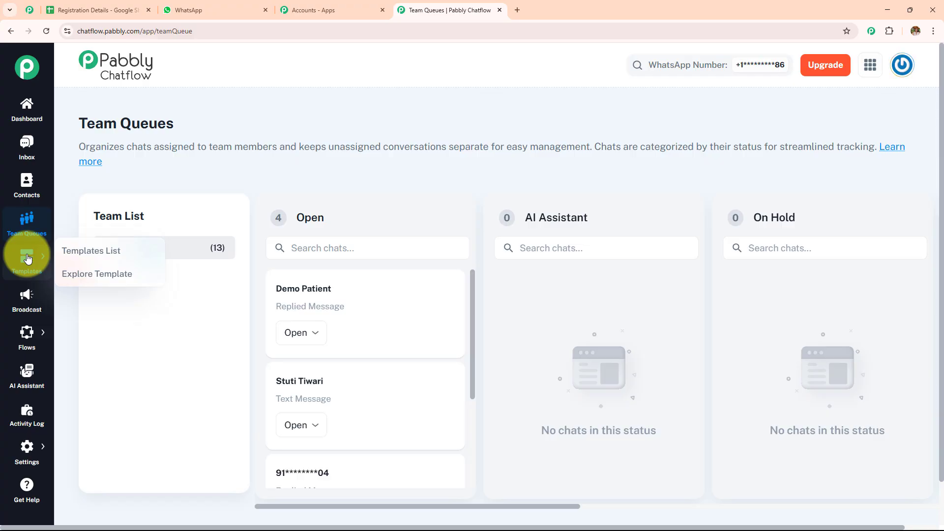
{"action": "left_click", "coordinate": [26, 295]}
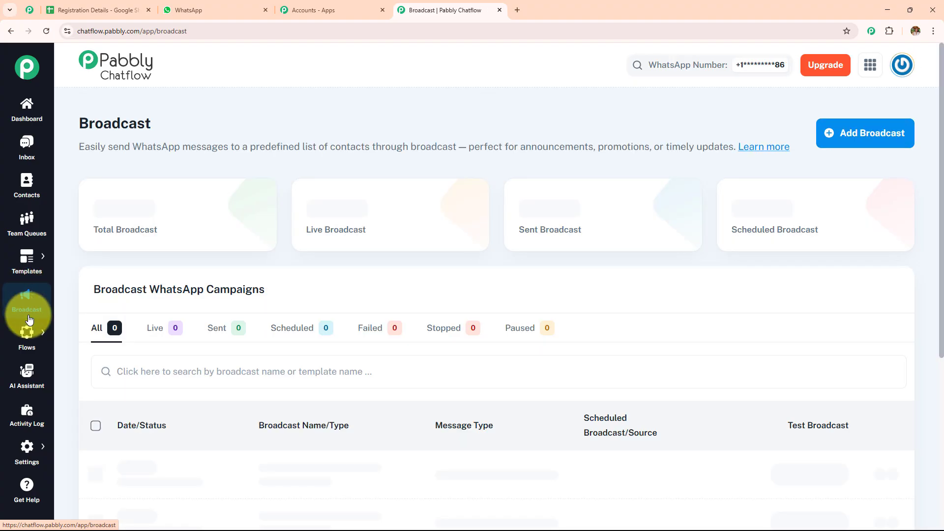
{"action": "mouse_move", "coordinate": [30, 332]}
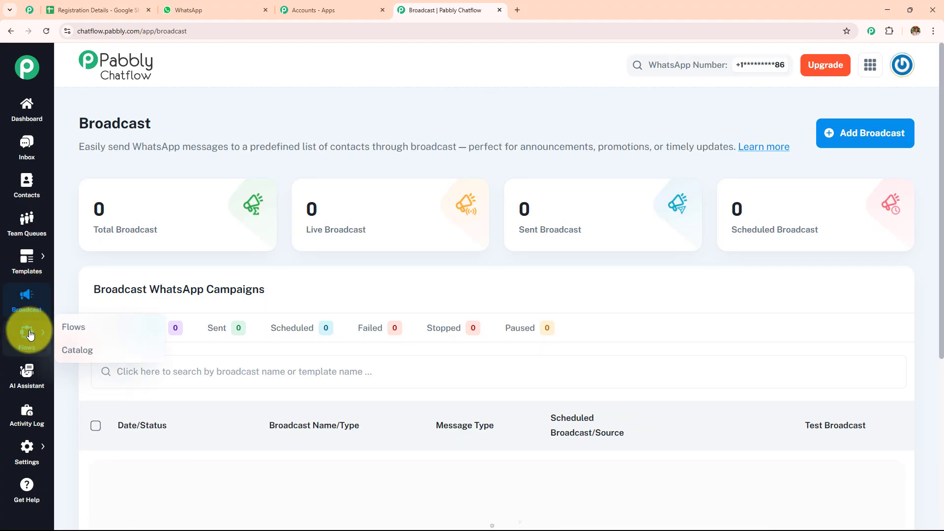
{"action": "left_click", "coordinate": [28, 372]}
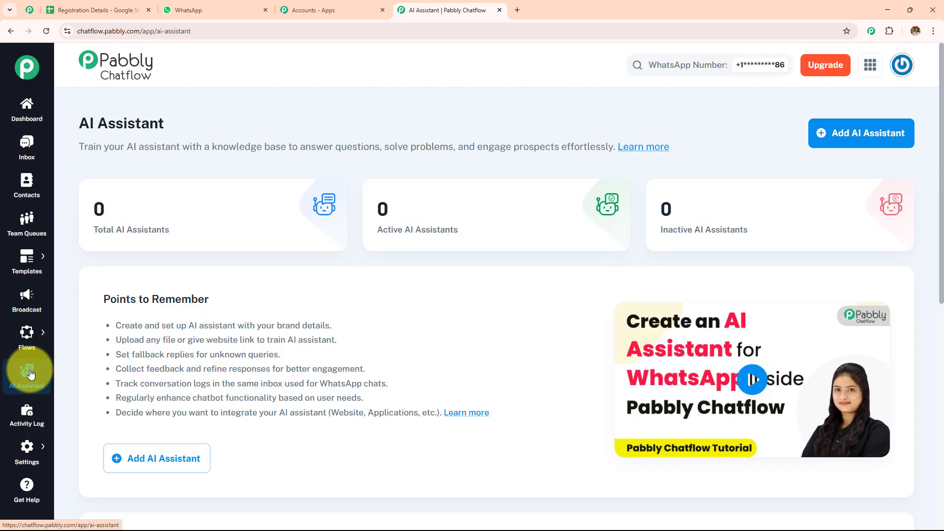
{"action": "left_click", "coordinate": [33, 408]}
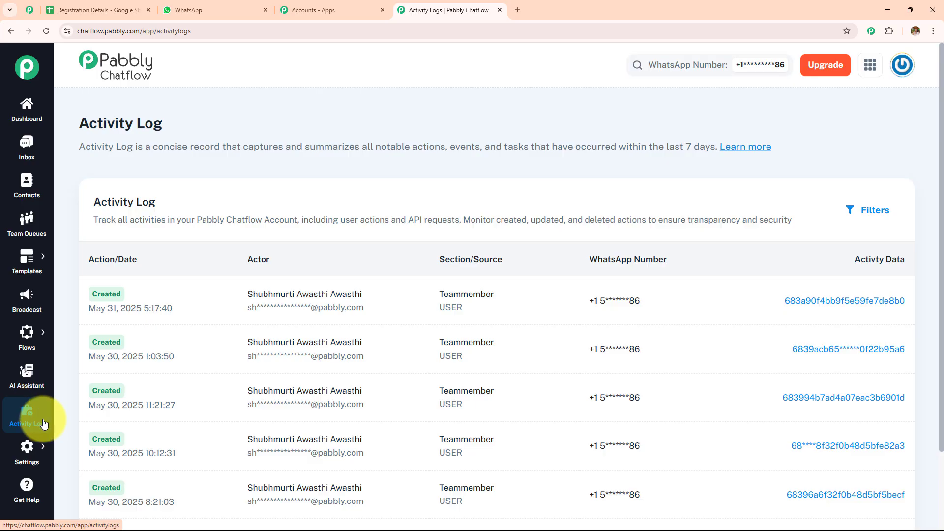
{"action": "mouse_move", "coordinate": [35, 445]}
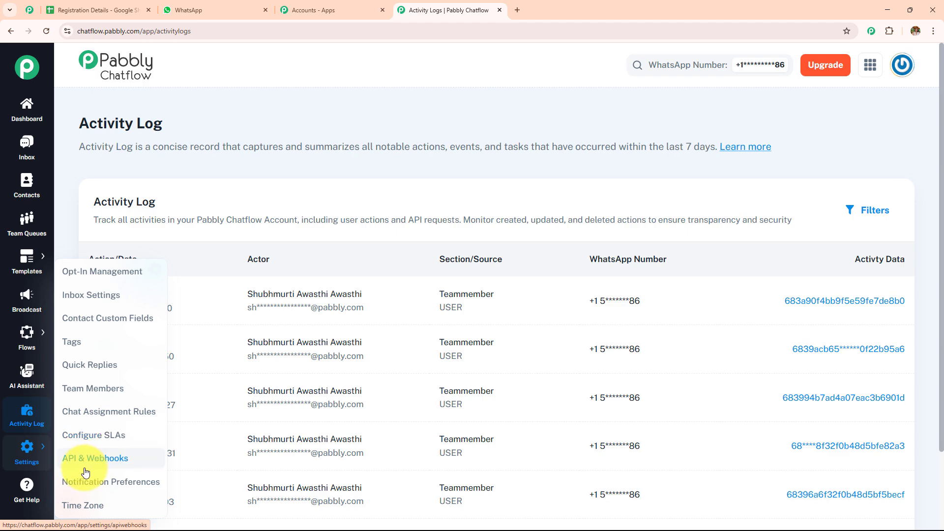
{"action": "left_click", "coordinate": [40, 496]}
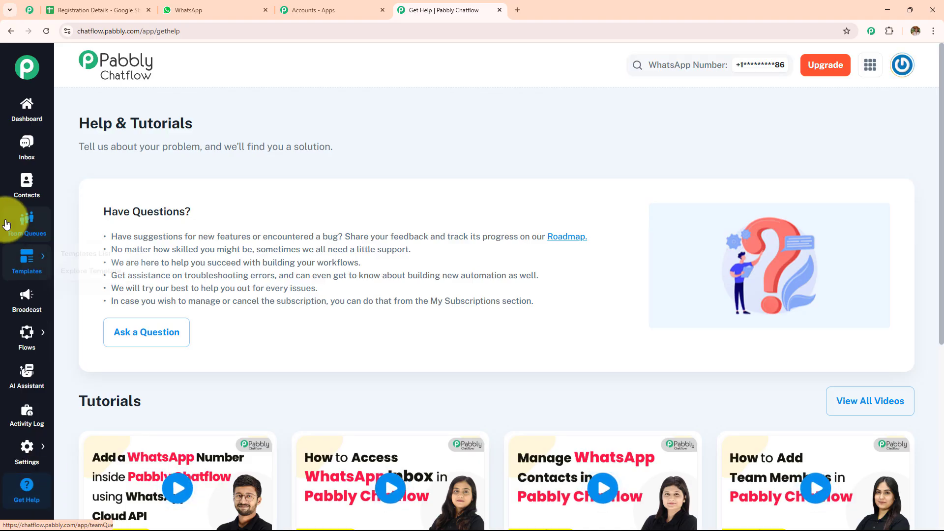
{"action": "left_click", "coordinate": [22, 117]}
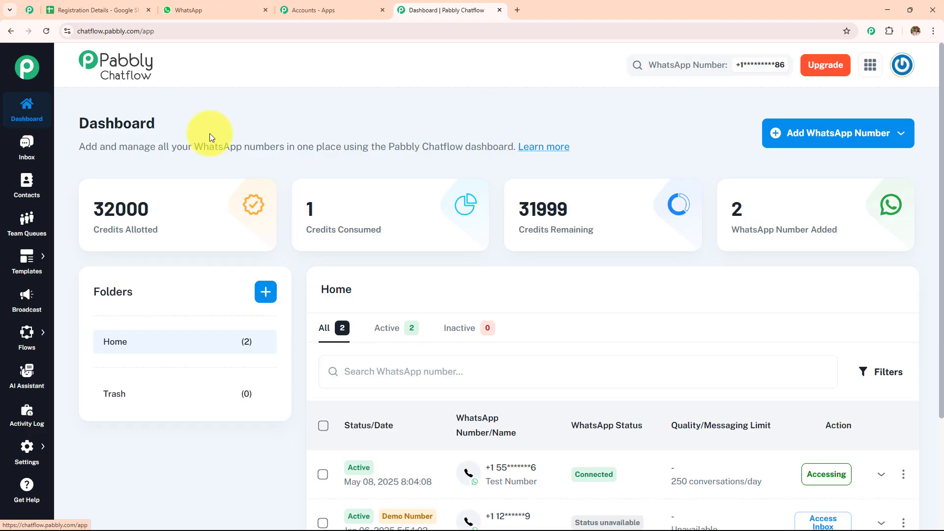
- Open the Flow Builder page of the Flows section and add a new flow
{"action": "mouse_move", "coordinate": [24, 348]}
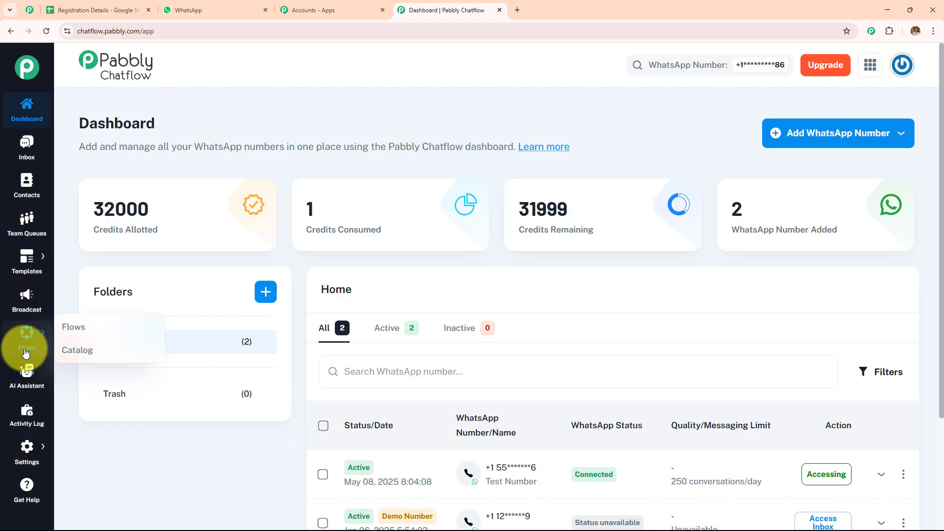
{"action": "left_click", "coordinate": [68, 327]}
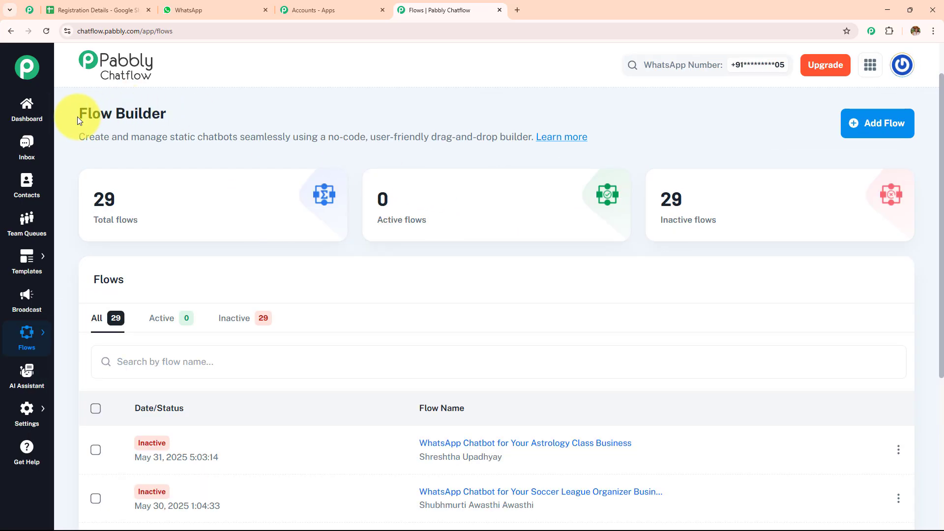
{"action": "left_click_drag", "start_coordinate": [78, 117], "coordinate": [276, 129]}
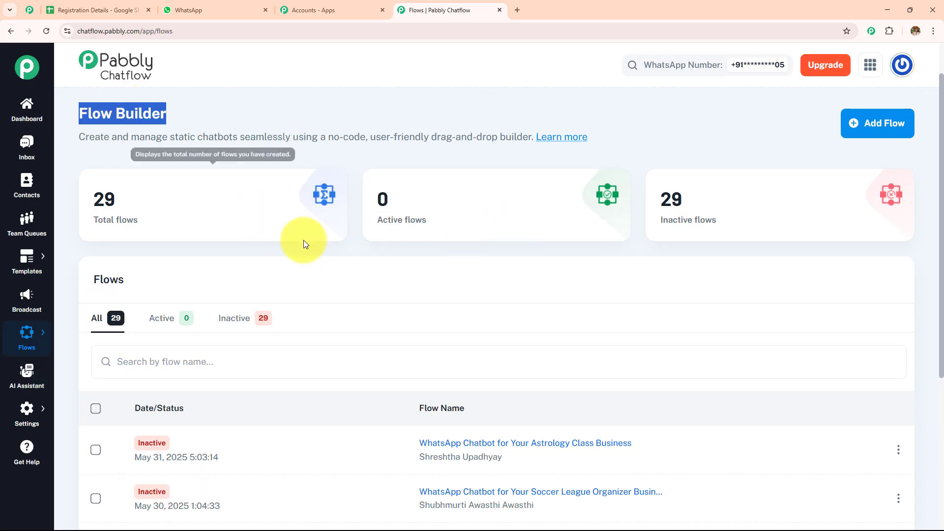
{"action": "scroll", "coordinate": [401, 284], "scroll_direction": "down", "scroll_amount": 4}
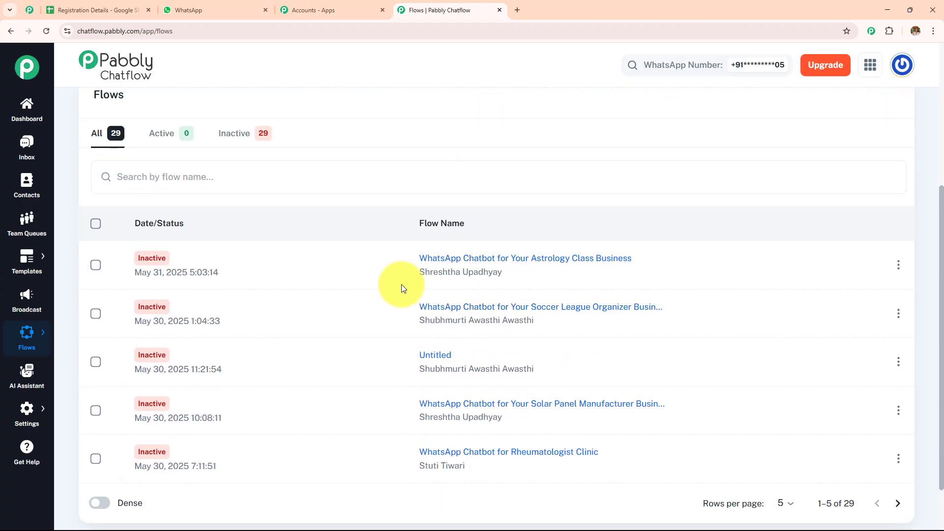
{"action": "scroll", "coordinate": [401, 284], "scroll_direction": "up", "scroll_amount": 4}
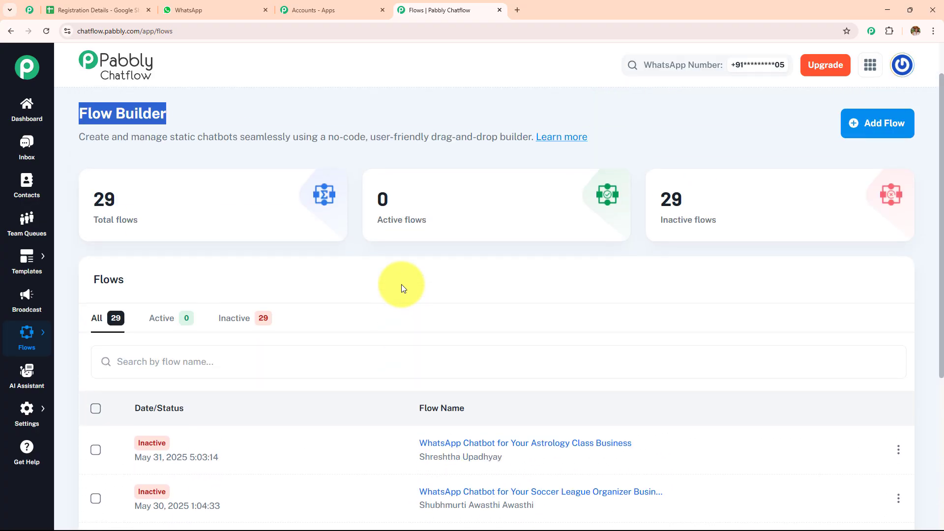
{"action": "left_click", "coordinate": [861, 133]}
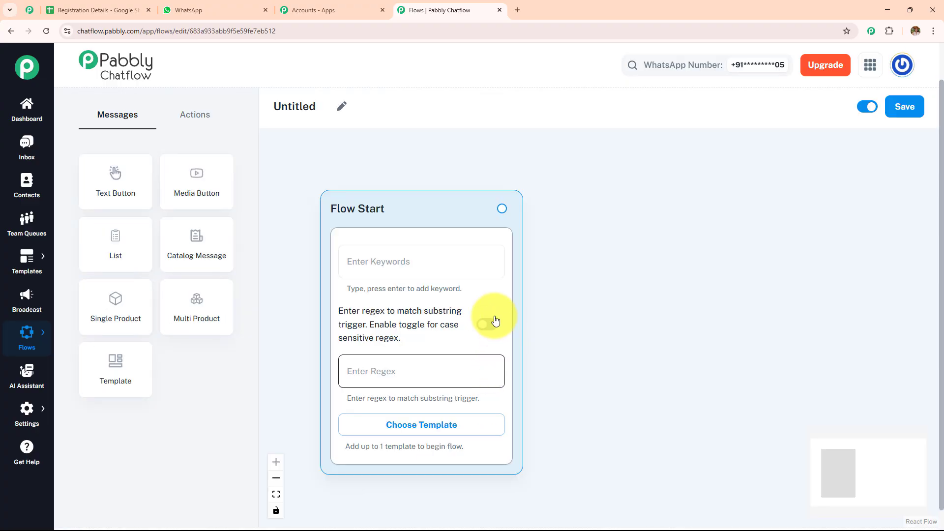
- Rename the untitled flow as WhatsApp Chatbot for Your Soccer League Organizer Business
{"action": "left_click", "coordinate": [342, 106]}
{"action": "double_click", "coordinate": [294, 115]}
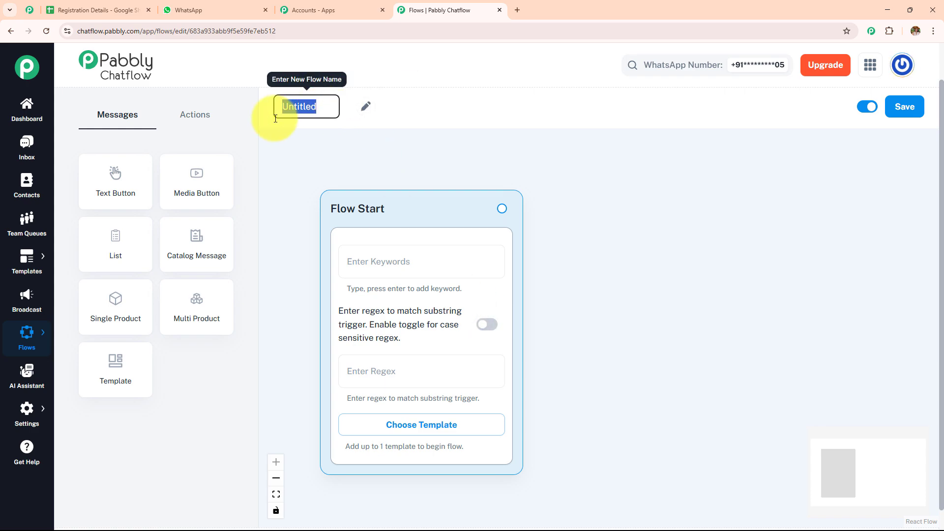
{"action": "key", "text": "BackSpace"}
{"action": "left_click", "coordinate": [284, 109]}
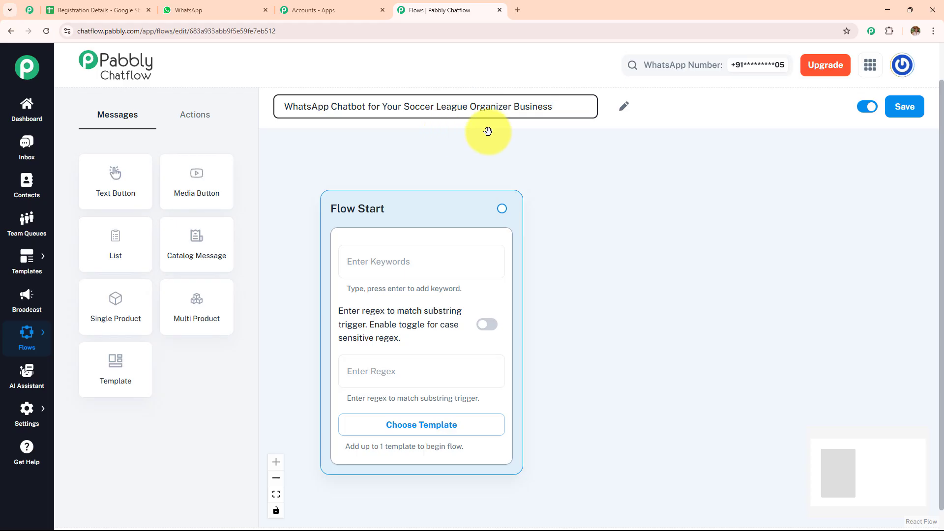
{"action": "left_click", "coordinate": [561, 184]}
- Compare the node types offered under Messages and Actions
{"action": "left_click", "coordinate": [194, 118]}
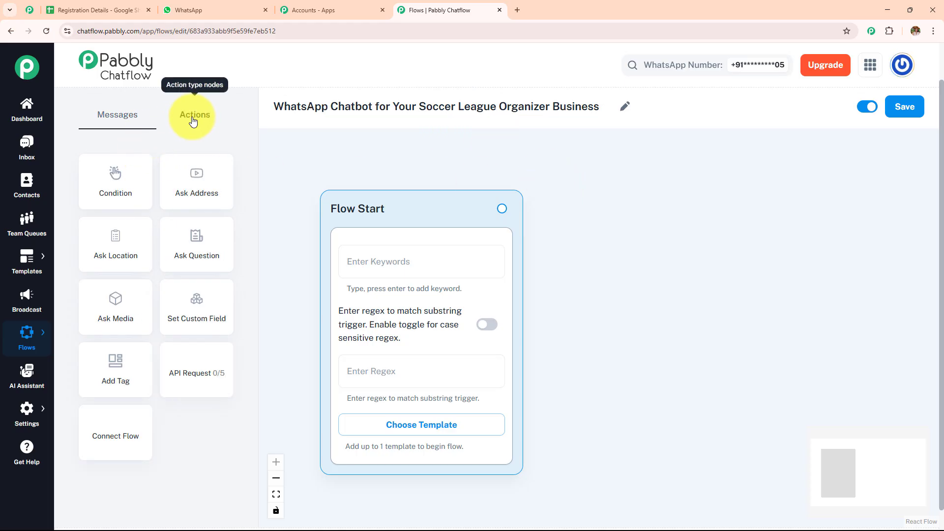
{"action": "left_click", "coordinate": [128, 122]}
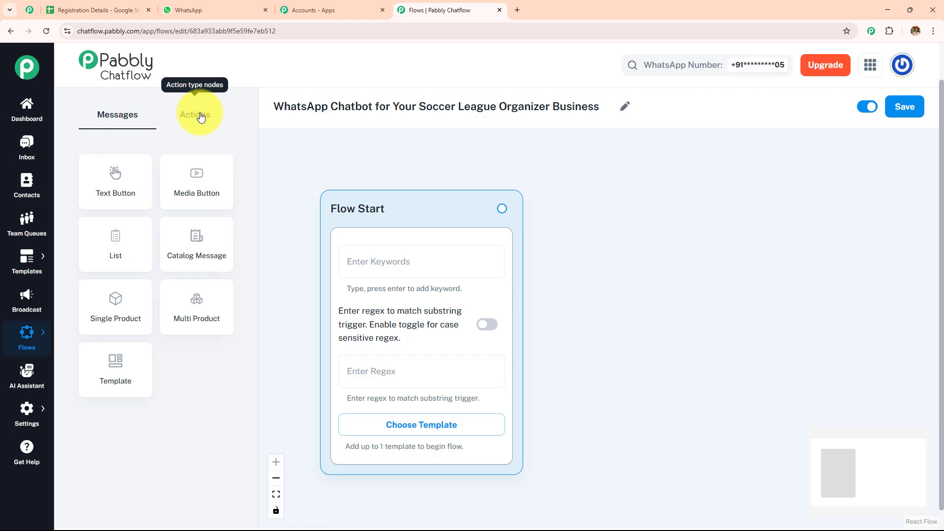
{"action": "left_click", "coordinate": [199, 115]}
{"action": "left_click", "coordinate": [127, 130]}
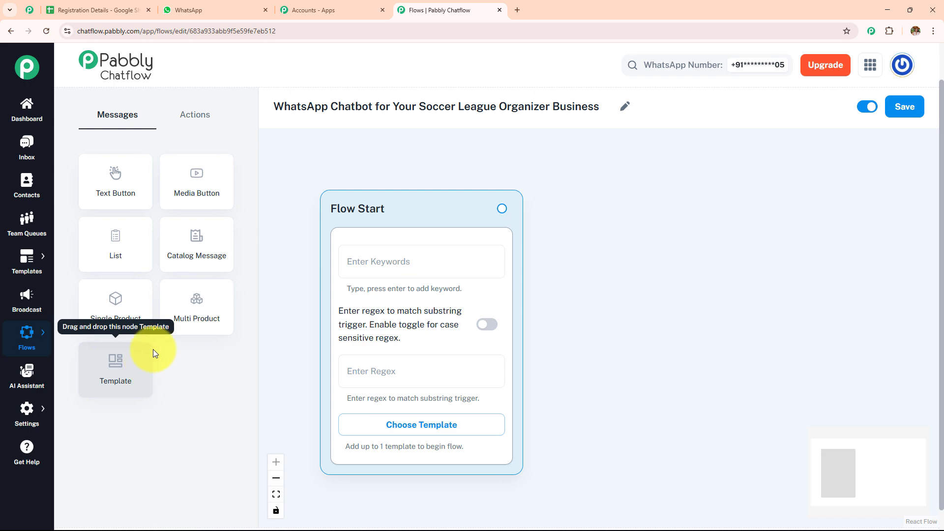
{"action": "left_click", "coordinate": [191, 113]}
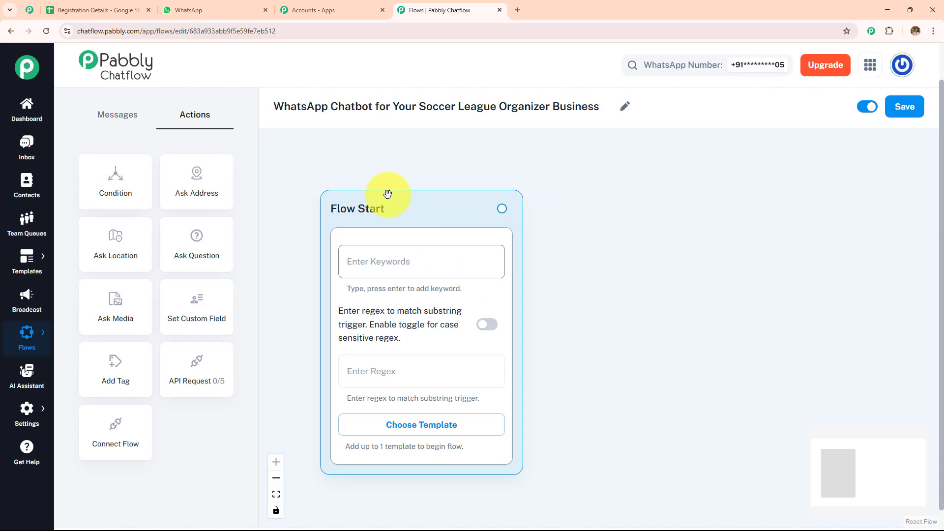
- Add Hello, Hey and Hi as trigger keywords in the Flow Start node
{"action": "left_click", "coordinate": [422, 261]}
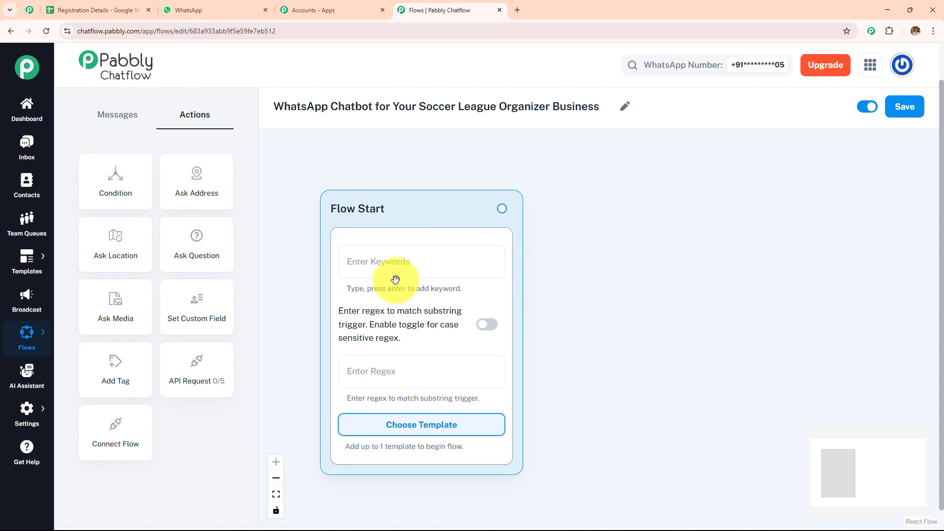
{"action": "left_click", "coordinate": [394, 263]}
{"action": "type", "text": "Hello"}
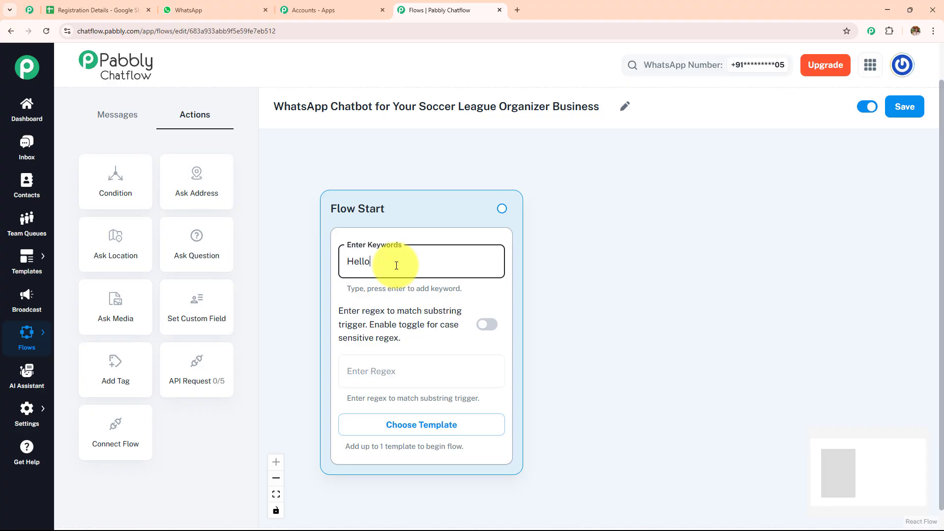
{"action": "key", "text": "Return"}
{"action": "type", "text": "Hey"}
{"action": "key", "text": "Return"}
{"action": "type", "text": "Hi"}
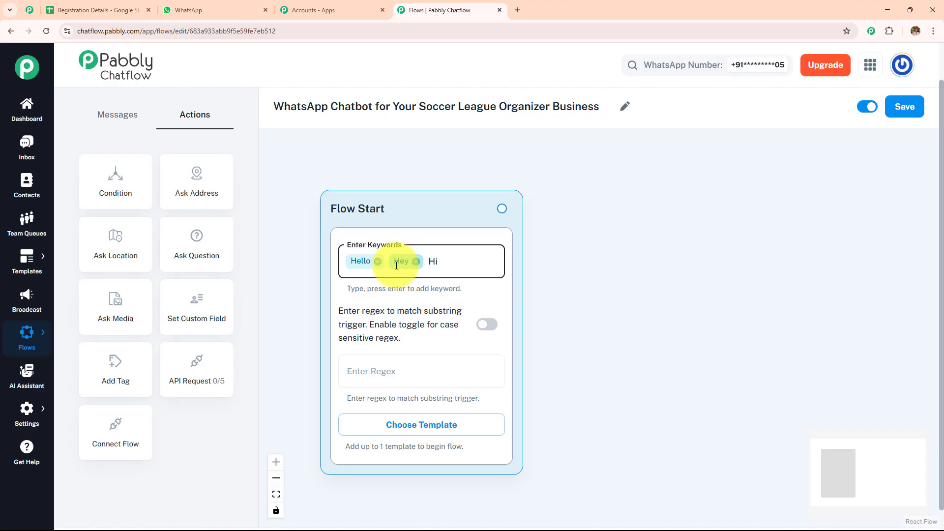
{"action": "key", "text": "Return"}
- Set the Flow Start node's regex to [\s\S]+ so that any incoming message triggers the flow
{"action": "left_click", "coordinate": [359, 380]}
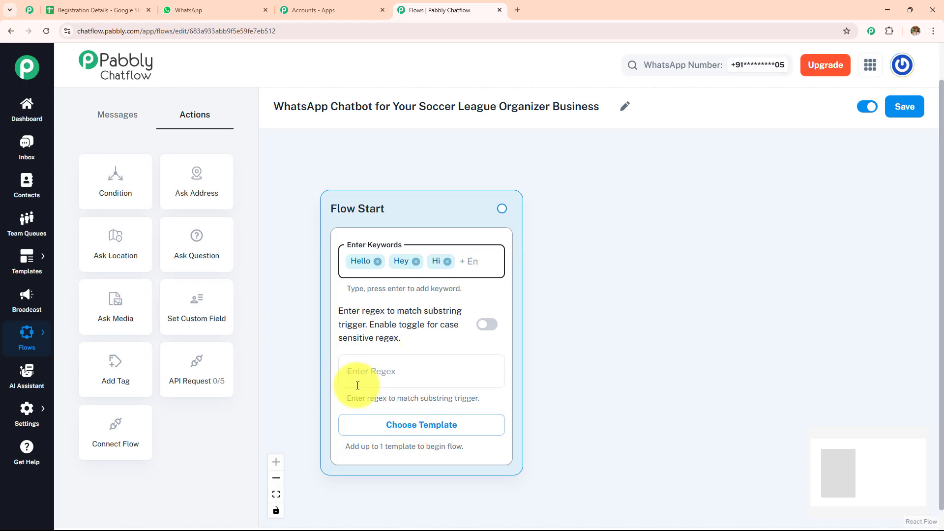
{"action": "left_click", "coordinate": [477, 266]}
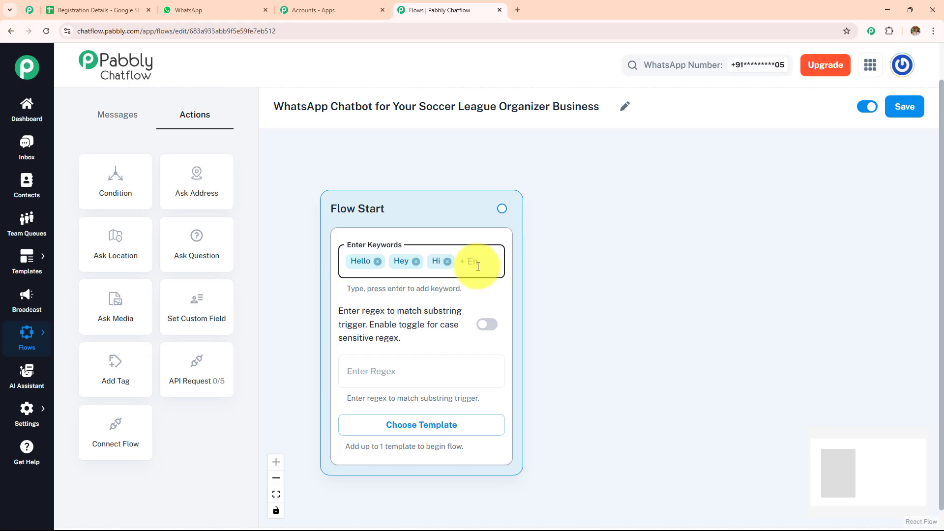
{"action": "left_click", "coordinate": [415, 378]}
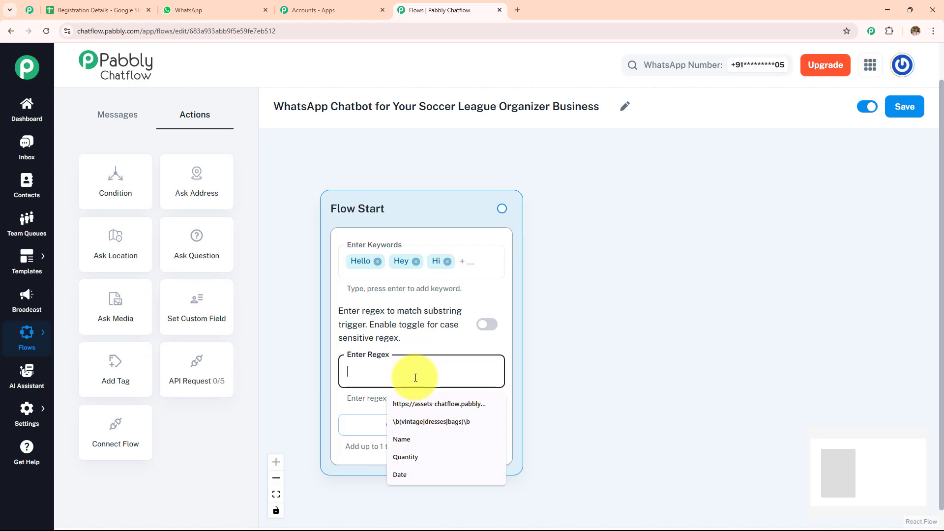
{"action": "type", "text": "[\\s\\S]+"}
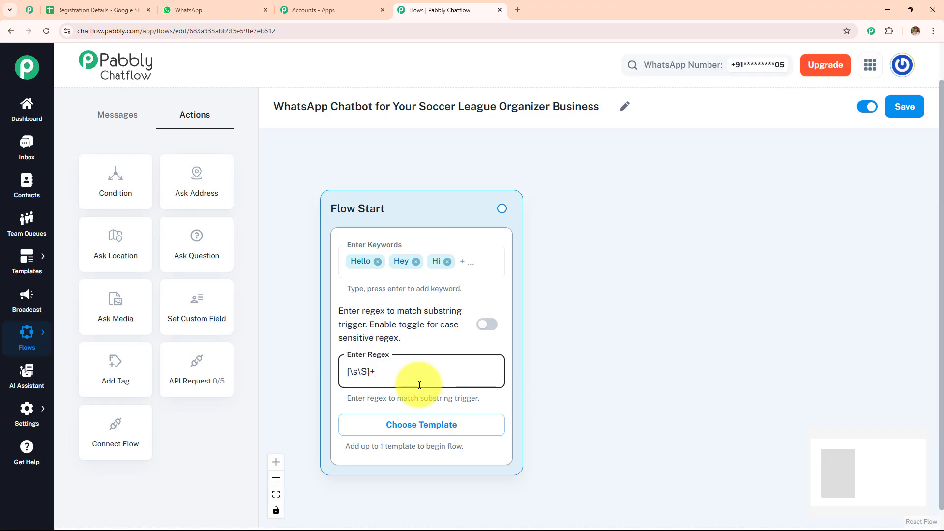
- Remove the keywords Hi, Hey and Hello from the Flow Start node
{"action": "left_click", "coordinate": [447, 261]}
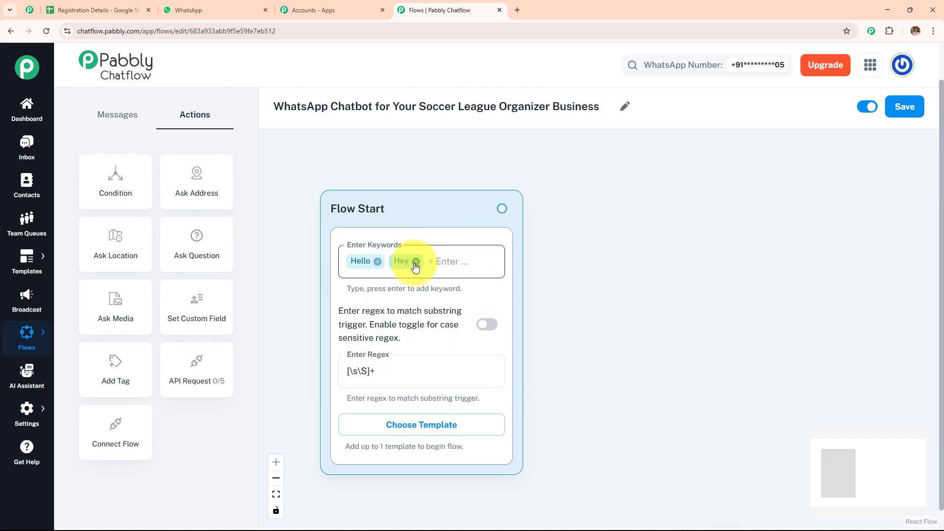
{"action": "left_click", "coordinate": [417, 261]}
{"action": "left_click", "coordinate": [378, 261]}
{"action": "left_click", "coordinate": [432, 212]}
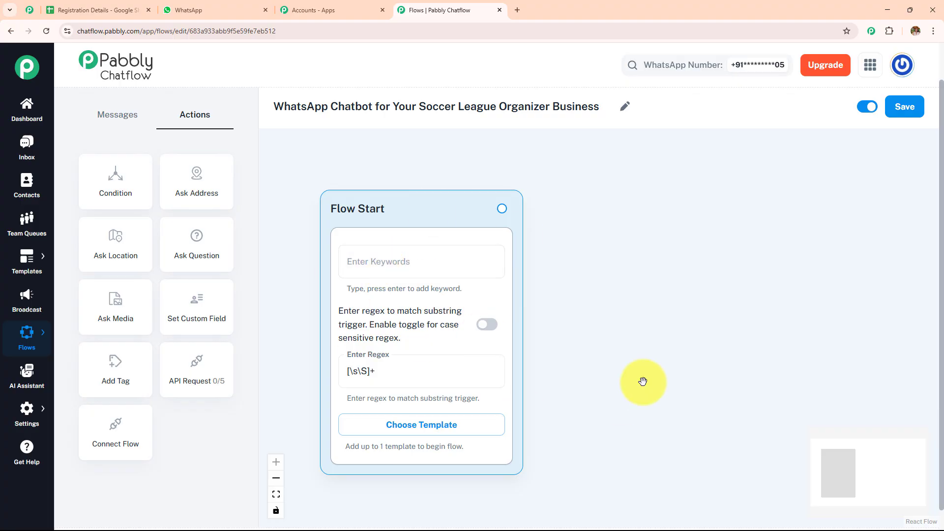
- Copy the Metro Soccer League welcome message from the WhatsApp chat and return to the Pabbly Chatflow flow
{"action": "left_click", "coordinate": [206, 12]}
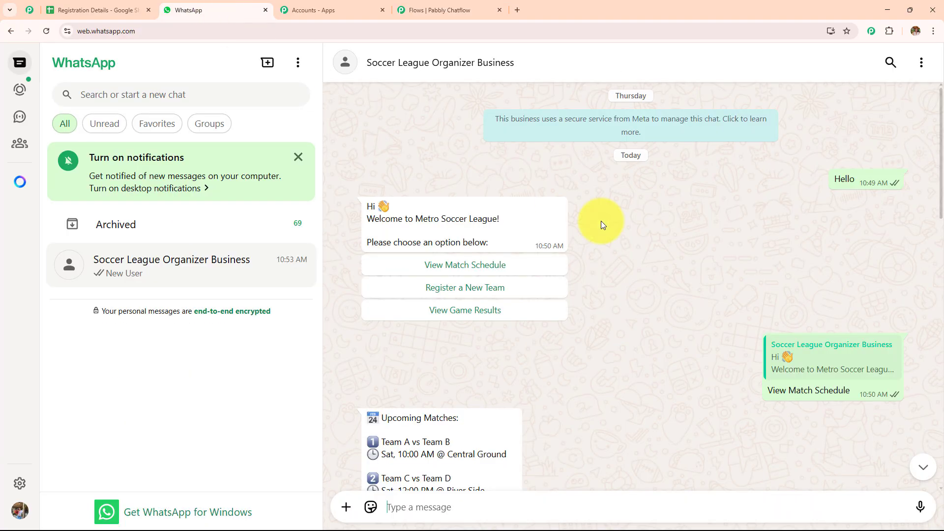
{"action": "left_click_drag", "start_coordinate": [492, 248], "coordinate": [376, 202]}
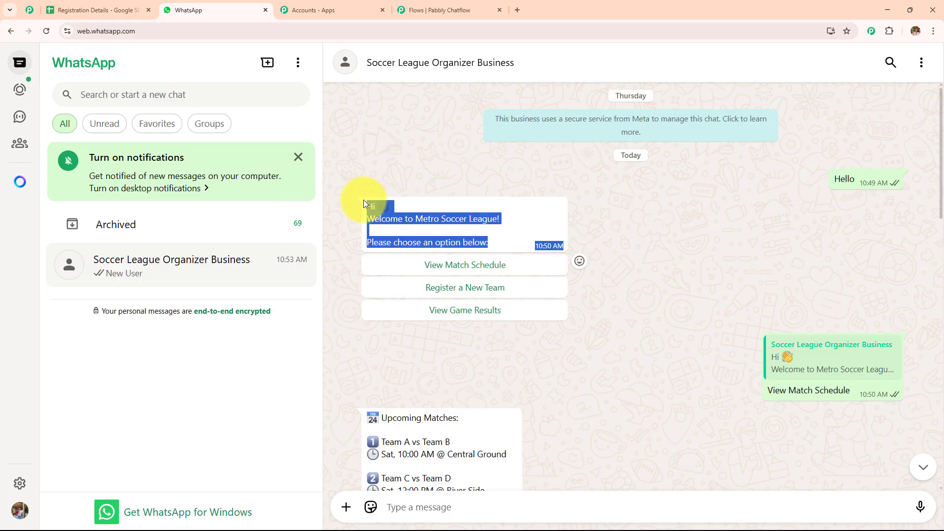
{"action": "left_click", "coordinate": [433, 10]}
- Connect a Text + Button message to Flow Start with the text "Hi 👋 Welcome to Metro Soccer League! Please choose an option below:"
{"action": "left_click_drag", "start_coordinate": [502, 210], "coordinate": [654, 208]}
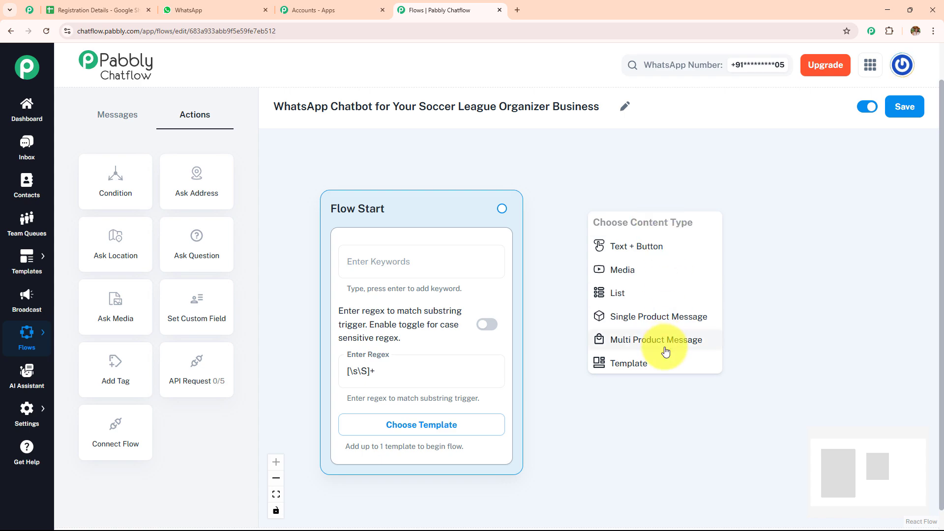
{"action": "left_click", "coordinate": [639, 248]}
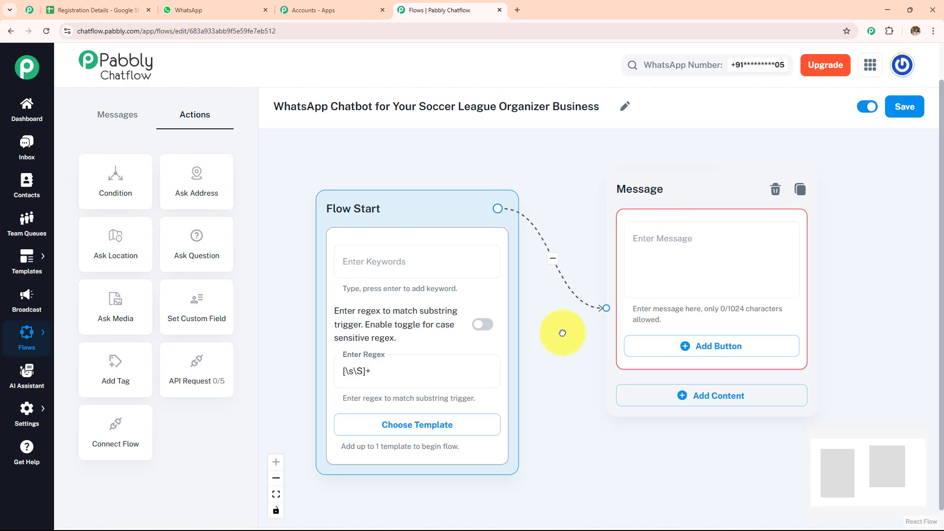
{"action": "left_click", "coordinate": [692, 233]}
{"action": "type", "text": "Hi 👋 Welcome to Metro Soccer League!  Please choose an option below:"}
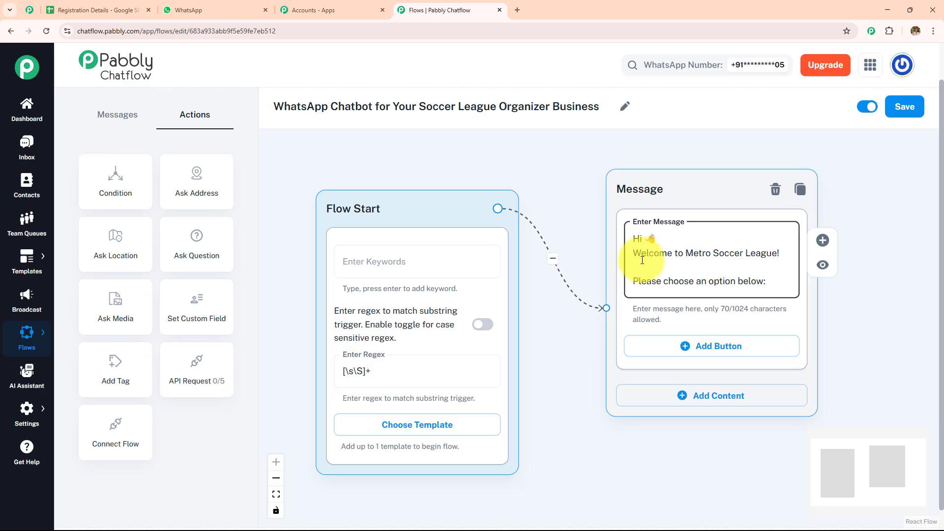
- Enclose the line "Welcome to Metro Soccer League!" in asterisks in the message to make it bold
{"action": "left_click", "coordinate": [633, 253]}
{"action": "type", "text": "*"}
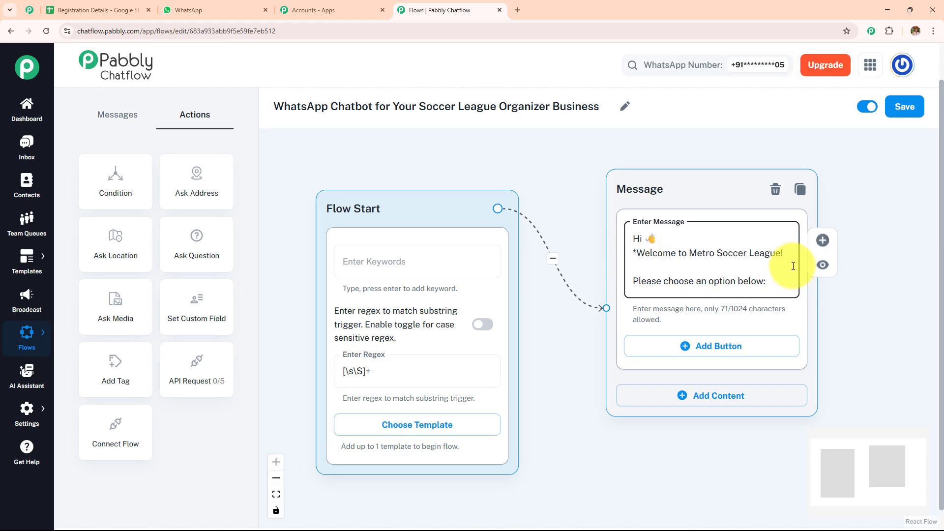
{"action": "left_click", "coordinate": [783, 254]}
{"action": "type", "text": "*"}
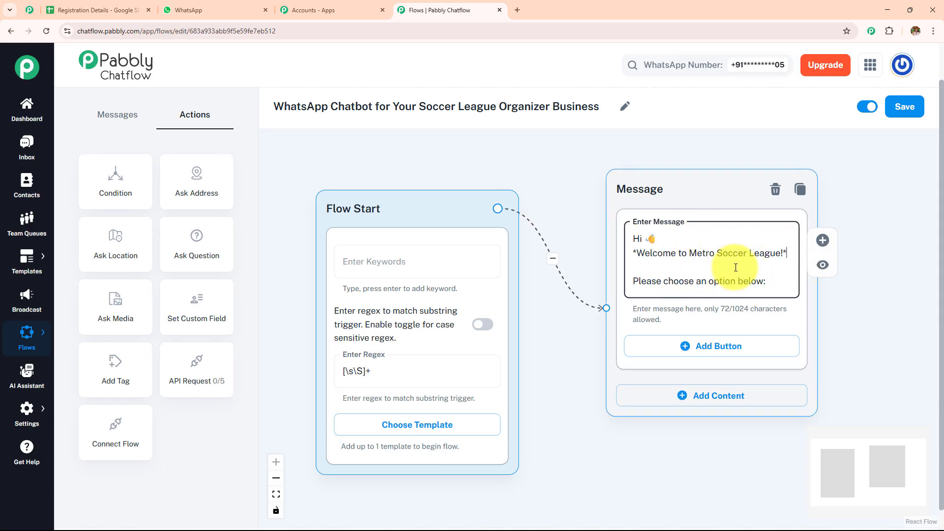
- Add three buttons to the welcome message, labelled View Match Schedule, Register a New Team and View Game Results
{"action": "left_click", "coordinate": [720, 345]}
{"action": "left_click", "coordinate": [714, 416]}
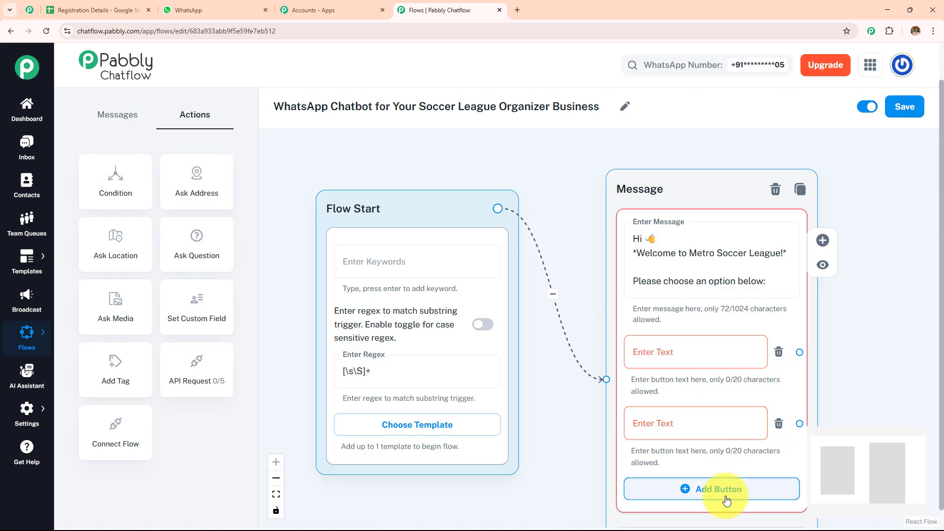
{"action": "left_click", "coordinate": [727, 489]}
{"action": "left_click_drag", "start_coordinate": [760, 328], "coordinate": [630, 303]}
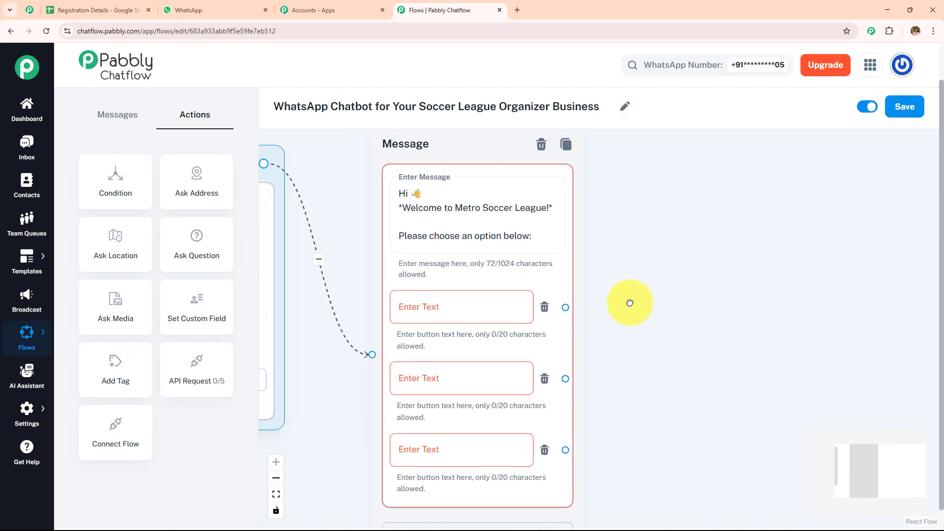
{"action": "left_click", "coordinate": [118, 114]}
{"action": "left_click_drag", "start_coordinate": [127, 222], "coordinate": [657, 260]}
{"action": "left_click", "coordinate": [743, 233]}
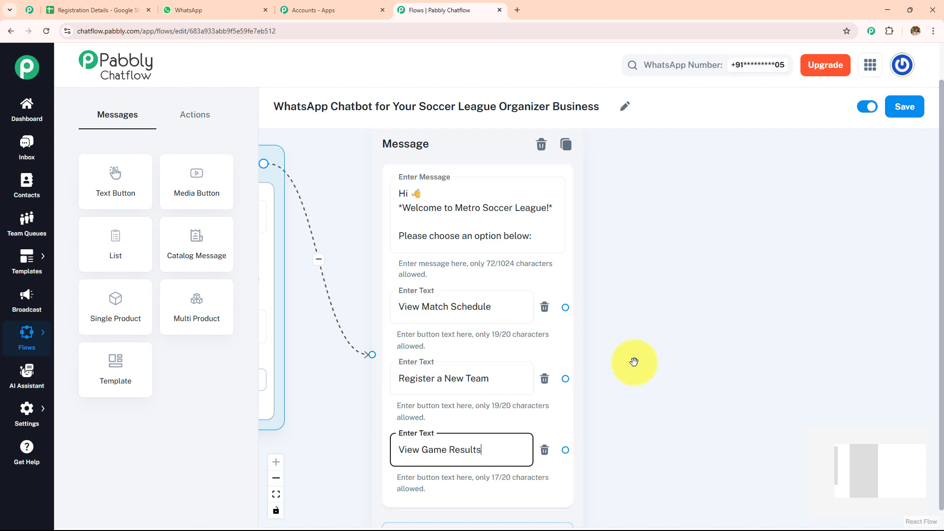
{"action": "scroll", "coordinate": [635, 361], "scroll_direction": "down", "scroll_amount": 2}
{"action": "scroll", "coordinate": [634, 357], "scroll_direction": "up", "scroll_amount": 2}
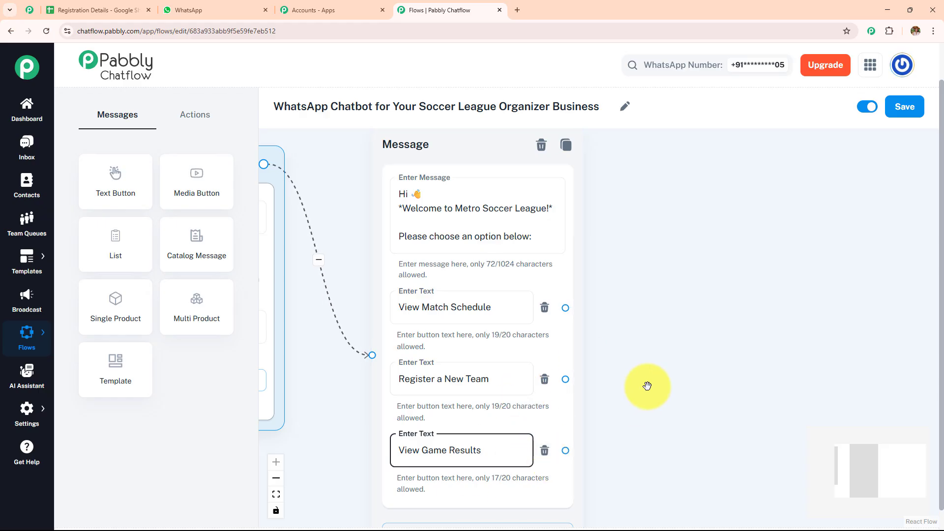
{"action": "left_click_drag", "start_coordinate": [566, 308], "coordinate": [677, 175]}
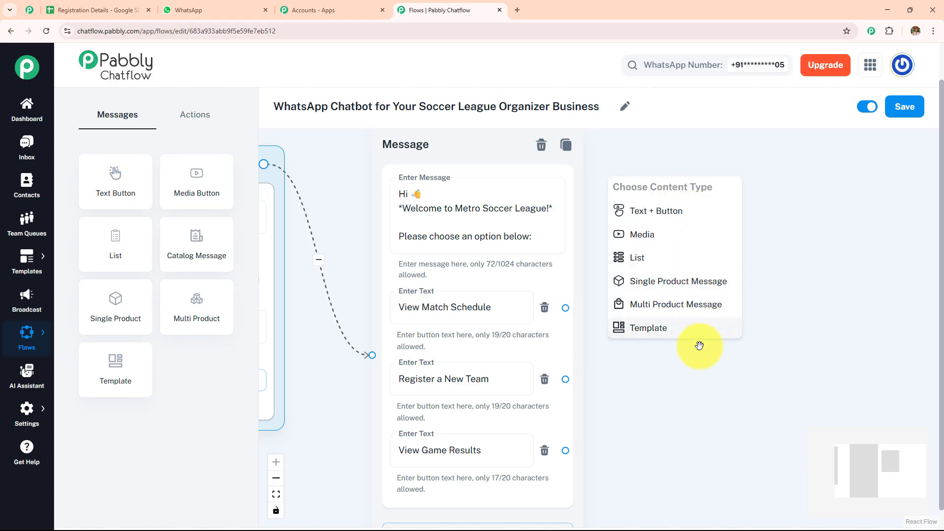
{"action": "left_click", "coordinate": [761, 217]}
{"action": "left_click", "coordinate": [521, 376]}
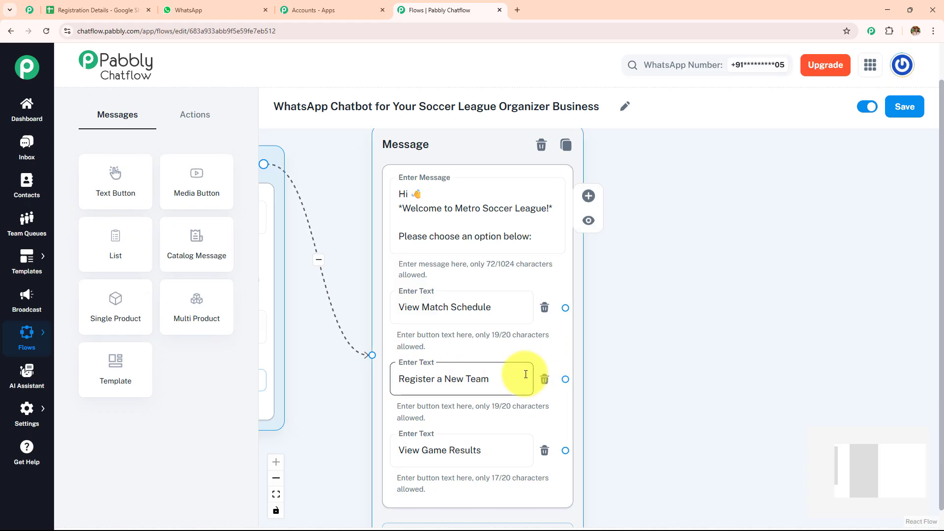
{"action": "left_click", "coordinate": [612, 378]}
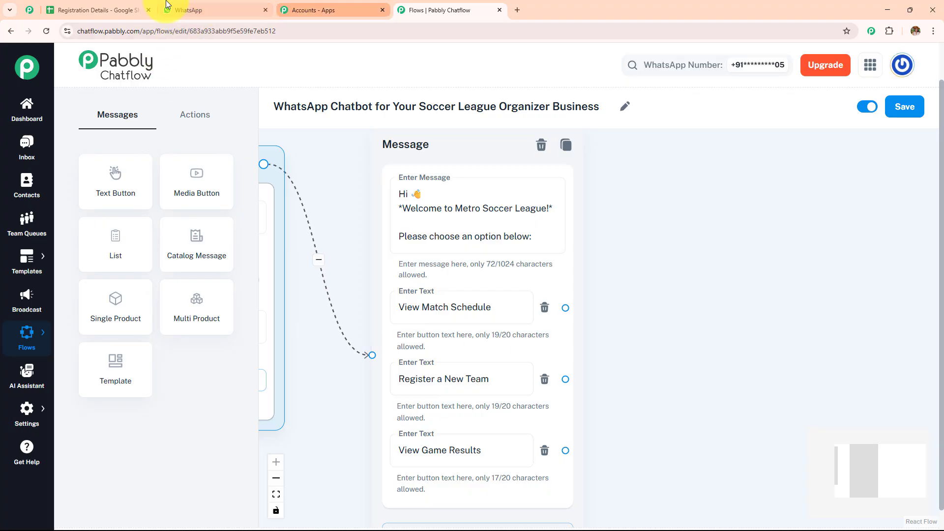
- Open the completed soccer league flow and examine how its message, question and API Request blocks are connected
{"action": "left_click", "coordinate": [133, 10]}
{"action": "left_click", "coordinate": [407, 9]}
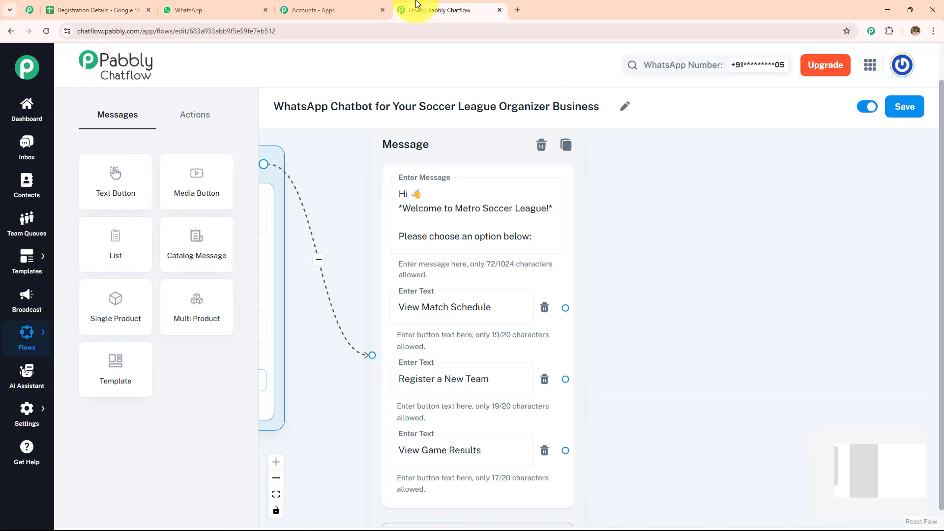
{"action": "left_click", "coordinate": [619, 233]}
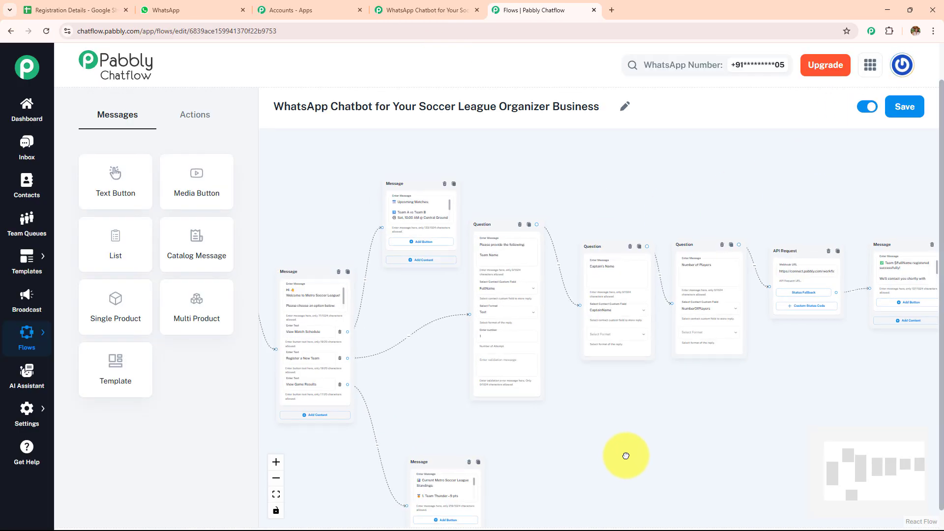
{"action": "scroll", "coordinate": [633, 451], "scroll_direction": "up", "scroll_amount": 4}
{"action": "left_click", "coordinate": [451, 325]}
{"action": "left_click_drag", "start_coordinate": [358, 318], "coordinate": [566, 359]}
{"action": "left_click_drag", "start_coordinate": [508, 253], "coordinate": [438, 420]}
- Examine the Upcoming Matches message block linked to the View Match Schedule button
{"action": "left_click", "coordinate": [489, 277]}
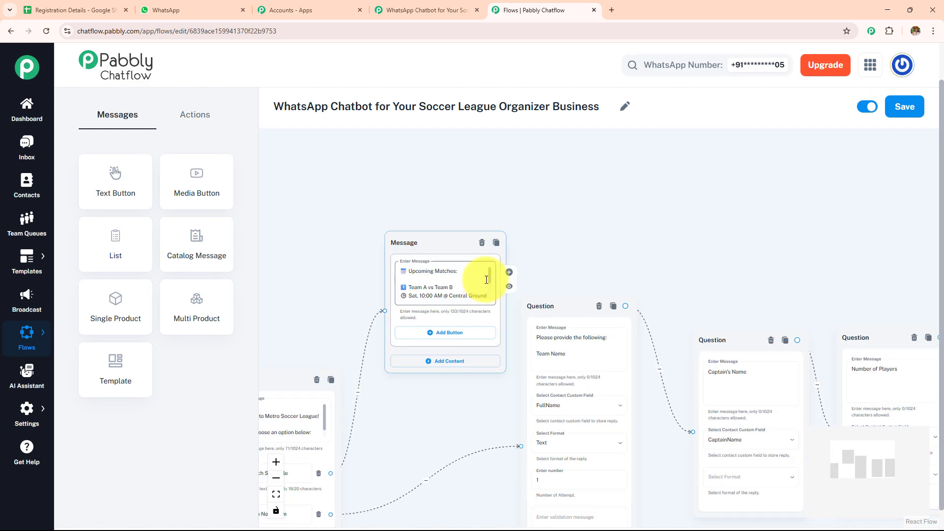
{"action": "mouse_move", "coordinate": [490, 278]}
{"action": "left_mouse_down"}
{"action": "mouse_move", "coordinate": [491, 293]}
{"action": "mouse_move", "coordinate": [490, 270]}
{"action": "left_mouse_up"}
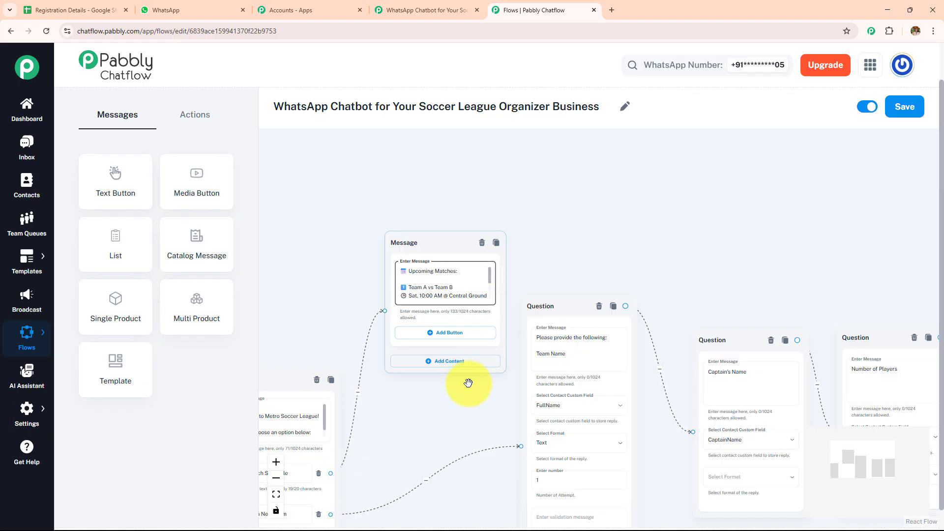
{"action": "left_click_drag", "start_coordinate": [448, 403], "coordinate": [448, 305]}
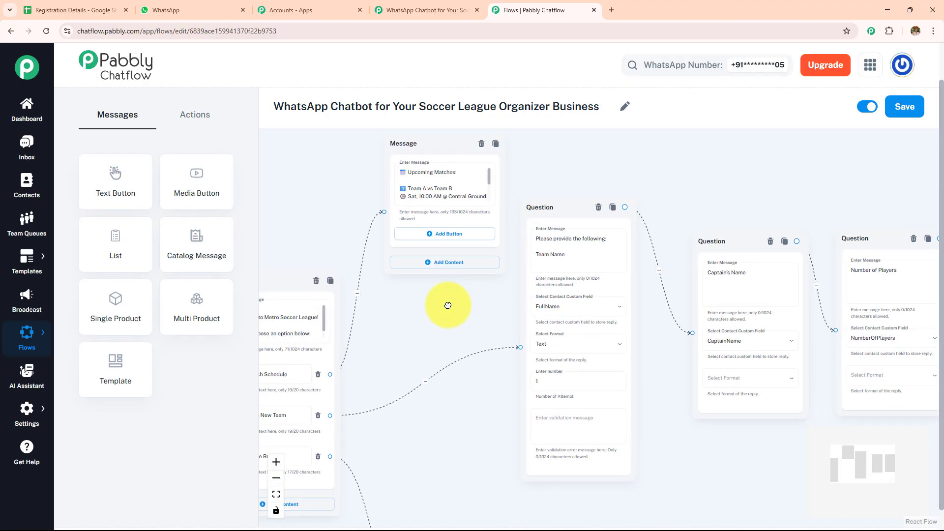
{"action": "left_click", "coordinate": [418, 176]}
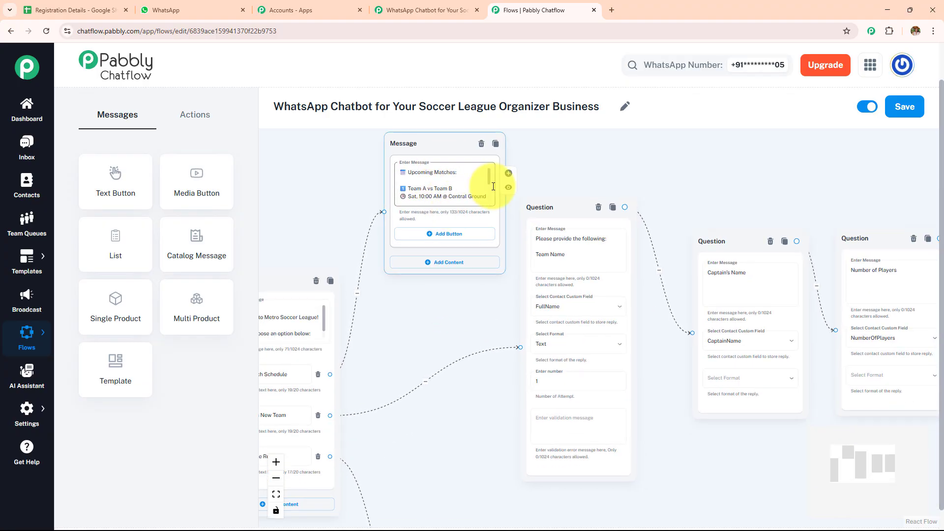
{"action": "scroll", "coordinate": [495, 325], "scroll_direction": "left", "scroll_amount": 3}
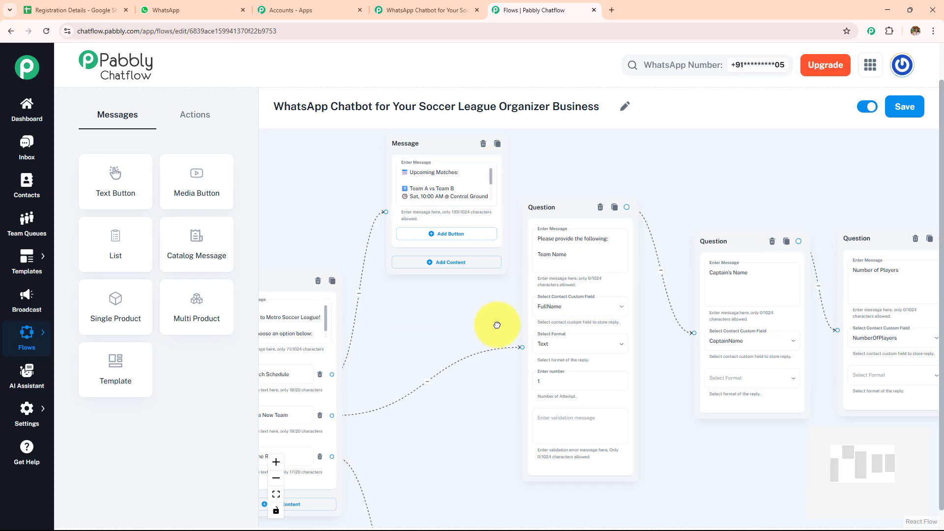
{"action": "scroll", "coordinate": [497, 325], "scroll_direction": "right", "scroll_amount": 5}
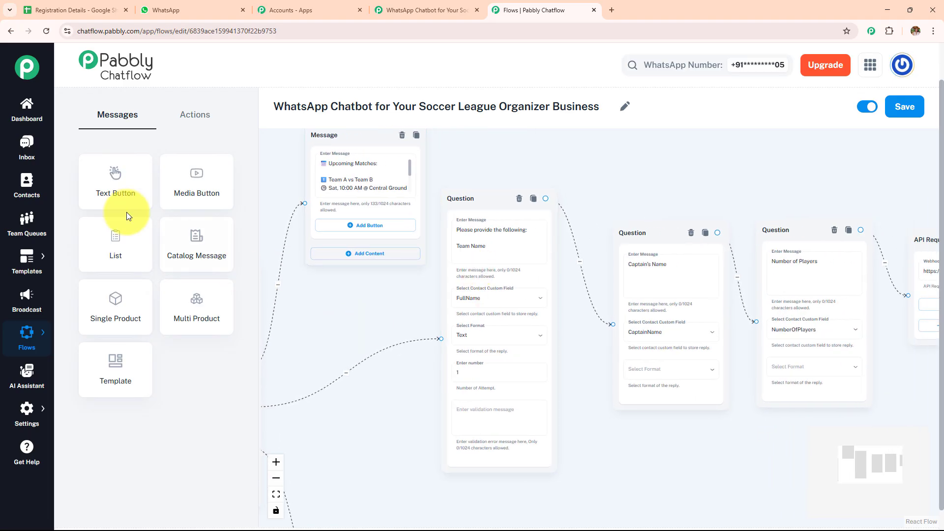
{"action": "scroll", "coordinate": [406, 325], "scroll_direction": "up", "scroll_amount": 3}
{"action": "left_click", "coordinate": [193, 114]}
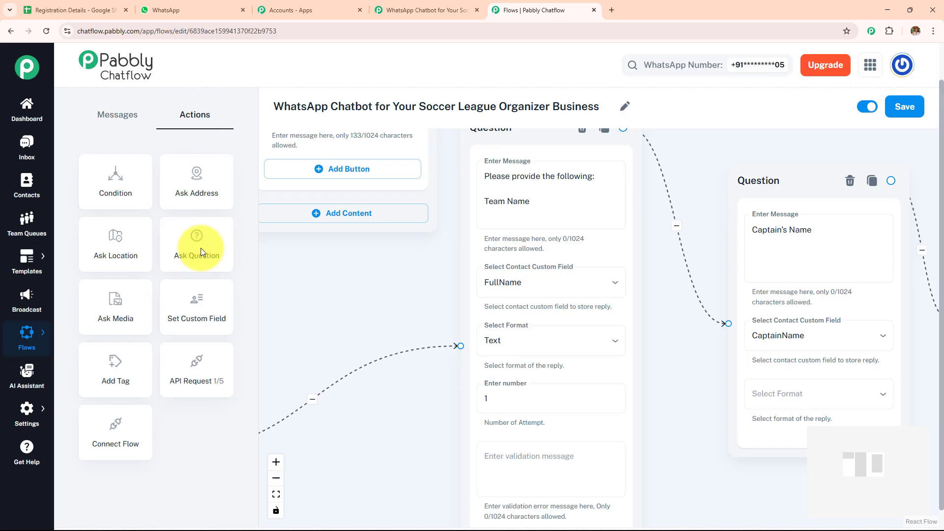
{"action": "left_click_drag", "start_coordinate": [201, 248], "coordinate": [436, 257]}
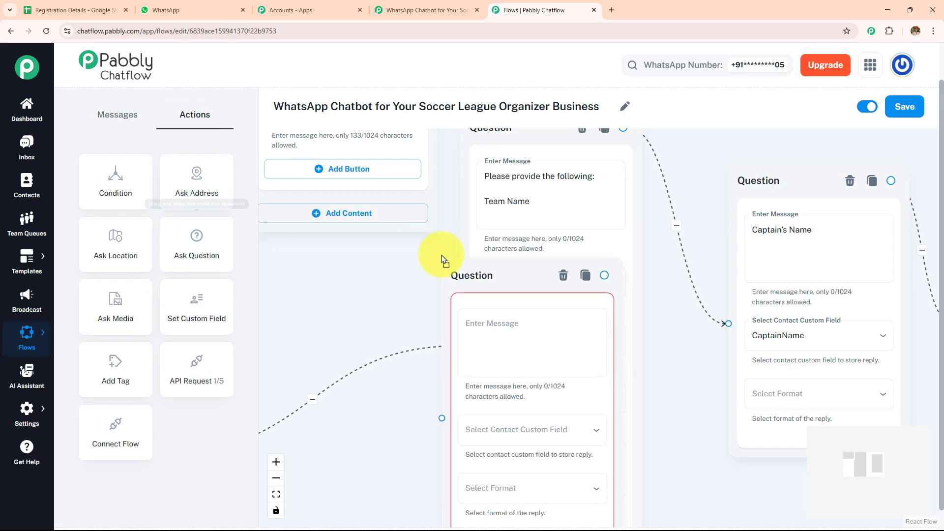
{"action": "left_click", "coordinate": [559, 274]}
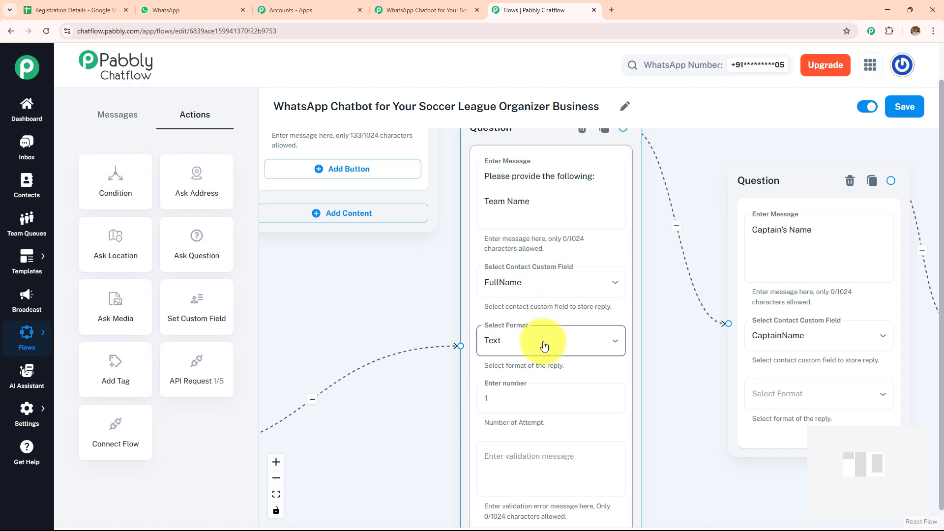
- Open the Contact Custom Fields settings in a new tab and examine the list of custom fields and the option for adding more
{"action": "left_click", "coordinate": [26, 420]}
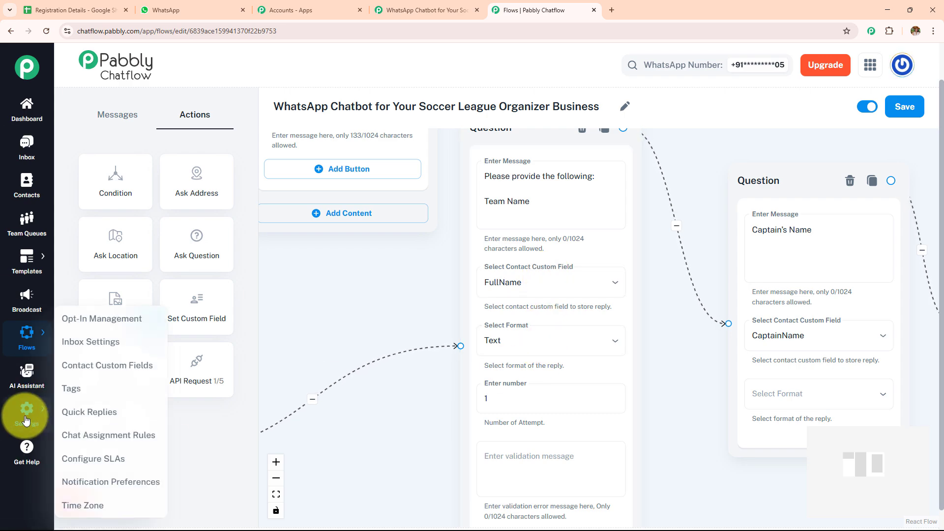
{"action": "left_click", "coordinate": [120, 365], "text": "ctrl"}
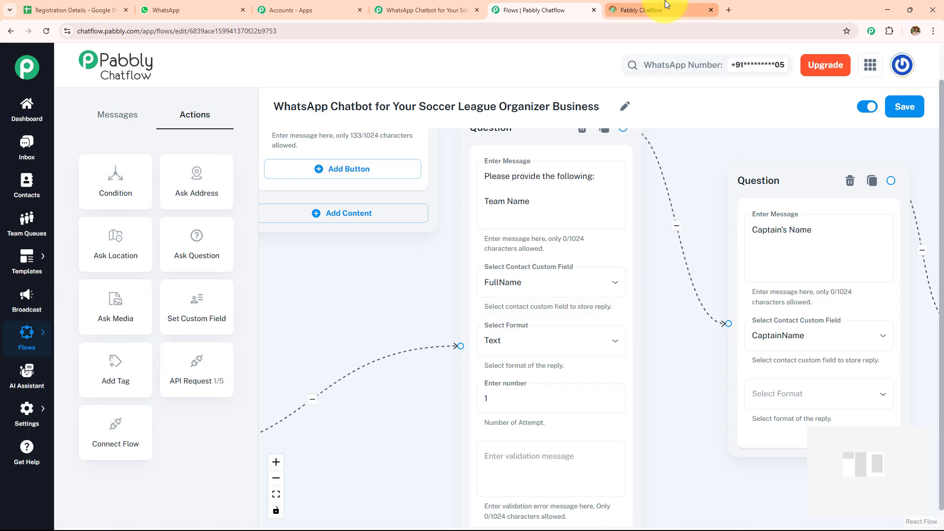
{"action": "left_click", "coordinate": [683, 5]}
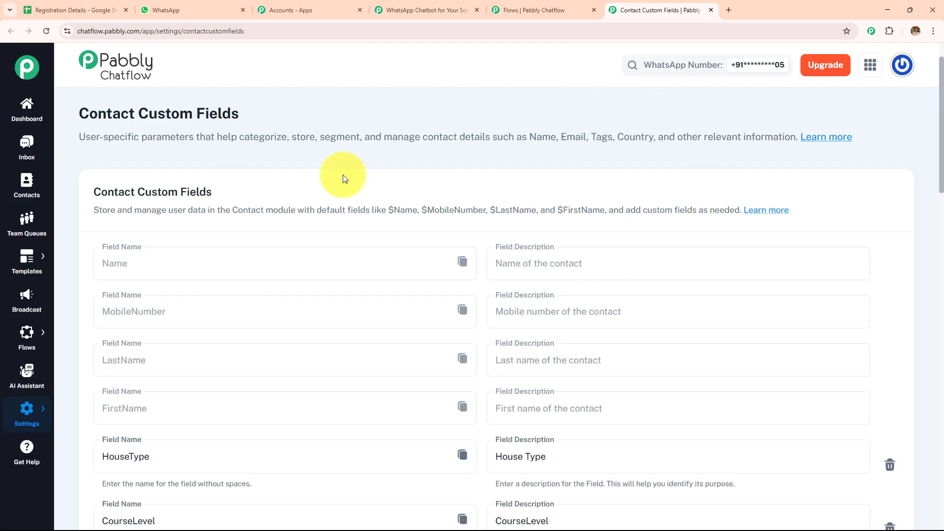
{"action": "left_click_drag", "start_coordinate": [81, 113], "coordinate": [382, 237]}
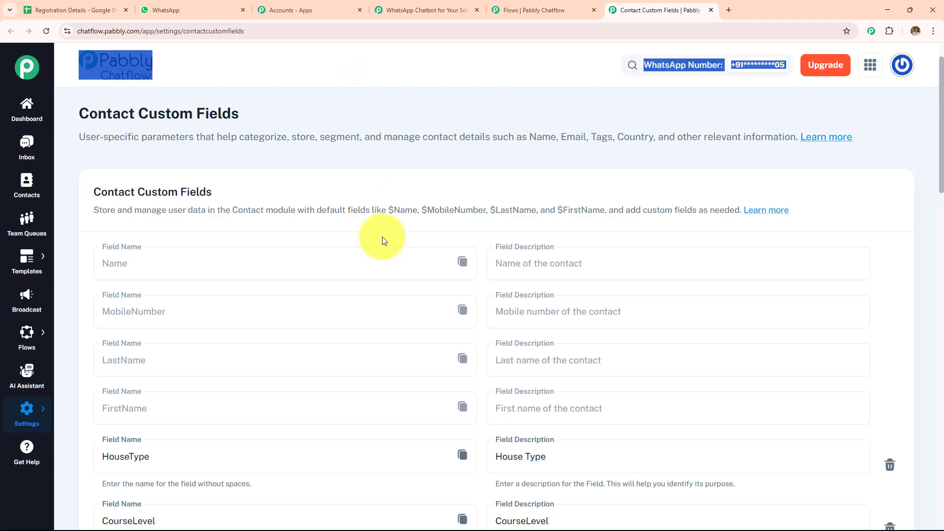
{"action": "scroll", "coordinate": [382, 237], "scroll_direction": "down", "scroll_amount": 15}
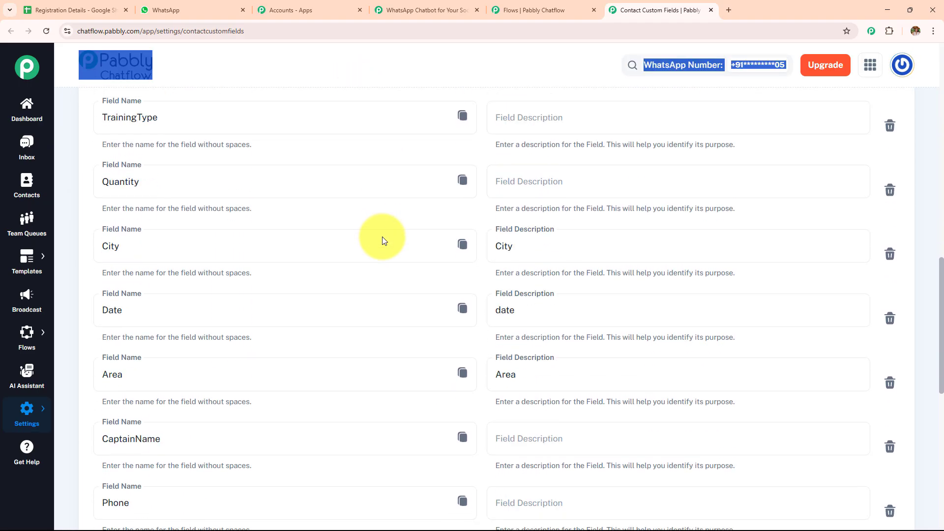
{"action": "scroll", "coordinate": [382, 237], "scroll_direction": "down", "scroll_amount": 10}
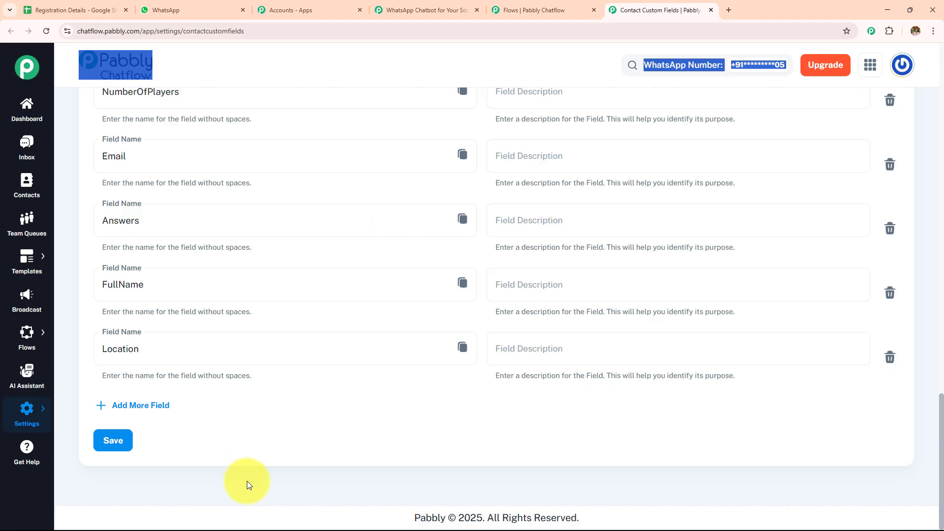
{"action": "left_click", "coordinate": [247, 481]}
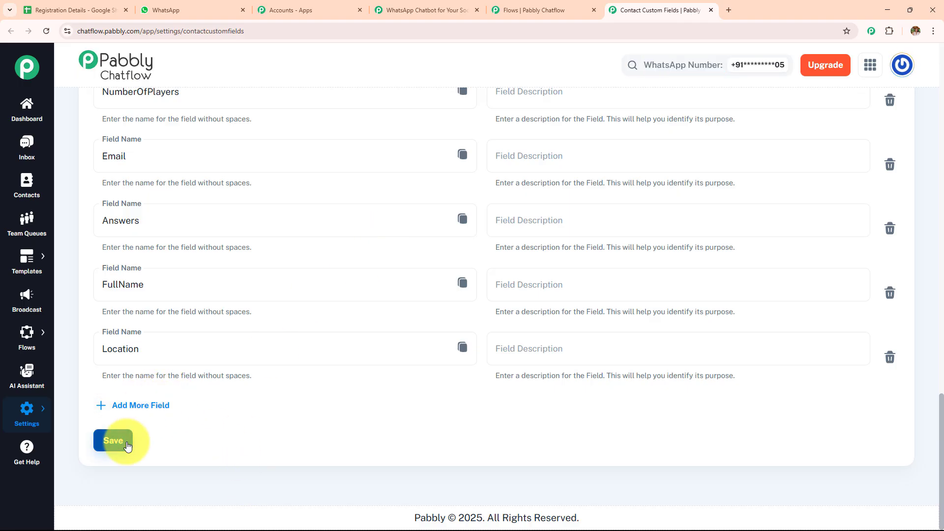
- Copy the FullName custom field and paste its variable after "Team Name" in the first question's message in the flow
{"action": "left_click", "coordinate": [463, 285]}
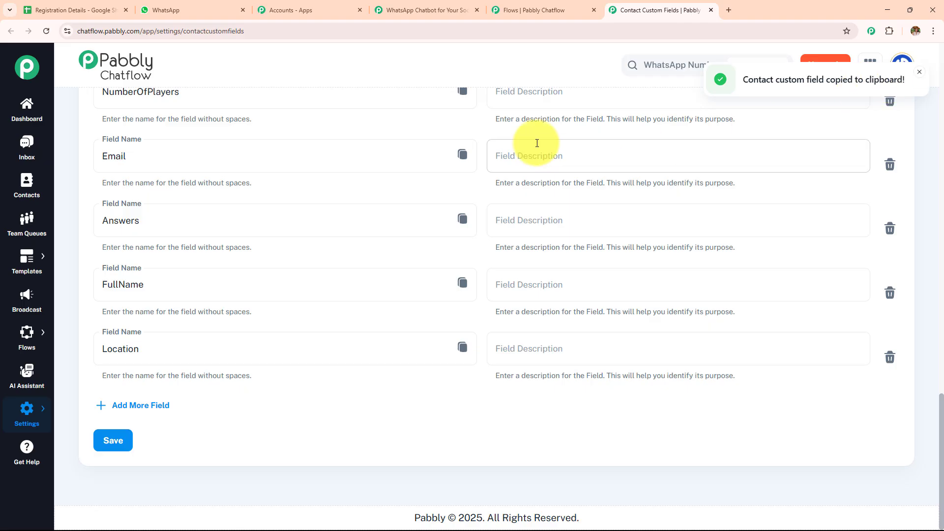
{"action": "left_click", "coordinate": [548, 10]}
{"action": "left_click", "coordinate": [550, 206]}
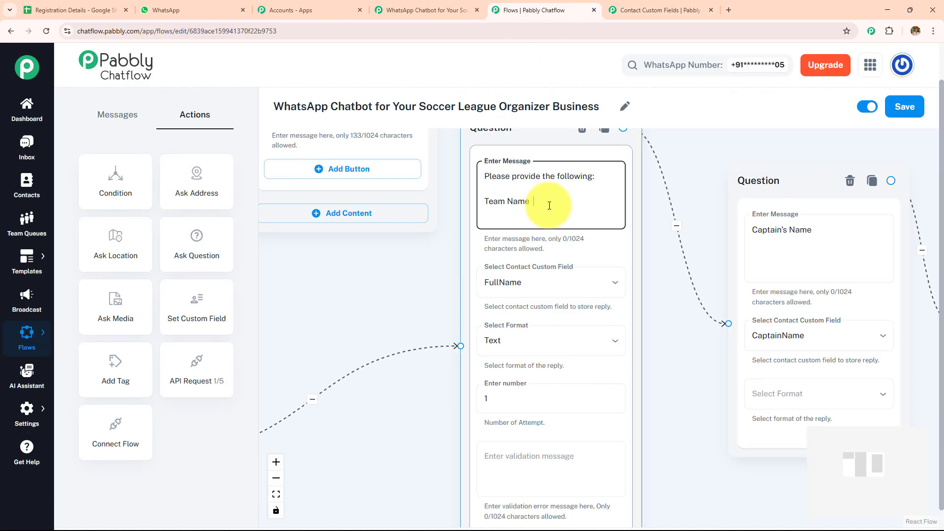
{"action": "key", "text": "ctrl+v"}
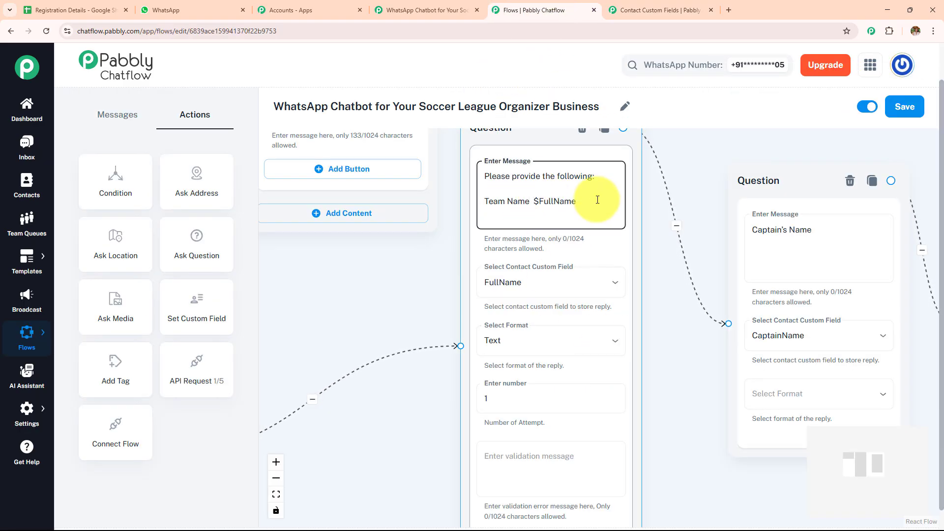
- Remove the pasted $FullName variable from the Team Name question's message
{"action": "key", "text": "BackSpace"}
{"action": "key", "text": "BackSpace"}
{"action": "key", "text": "BackSpace"}
{"action": "key", "text": "BackSpace"}
{"action": "key", "text": "BackSpace"}
{"action": "key", "text": "BackSpace"}
{"action": "key", "text": "BackSpace"}
{"action": "key", "text": "BackSpace"}
{"action": "key", "text": "BackSpace"}
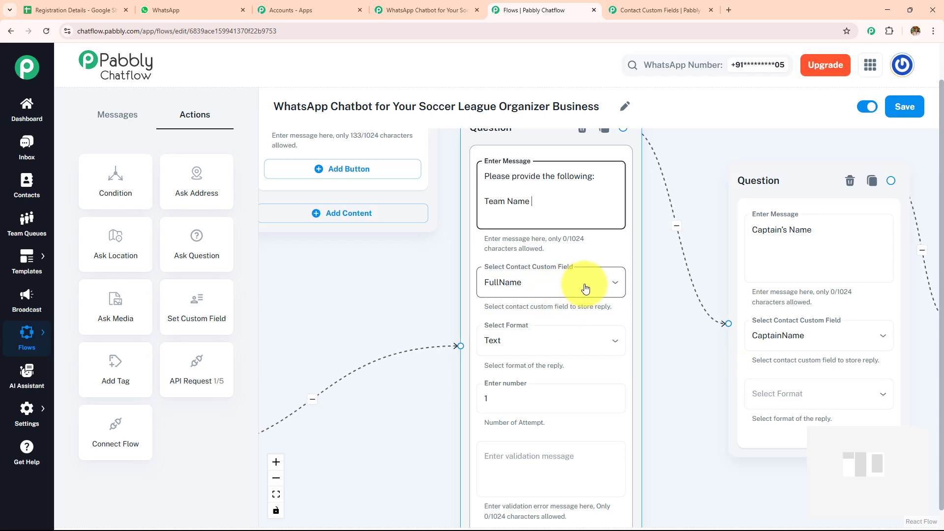
- Set the reply format of the Captain's Name question to Text
{"action": "scroll", "coordinate": [696, 352], "scroll_direction": "right", "scroll_amount": 5}
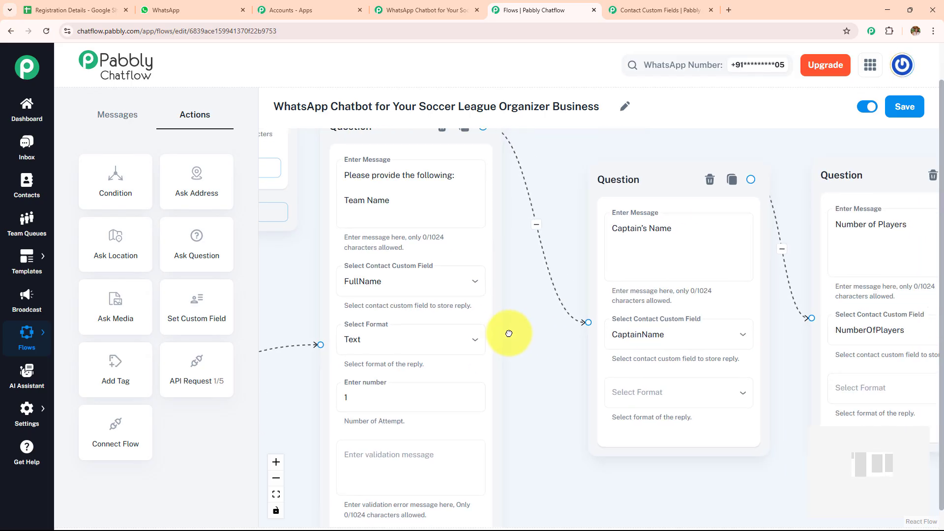
{"action": "scroll", "coordinate": [555, 317], "scroll_direction": "right", "scroll_amount": 1}
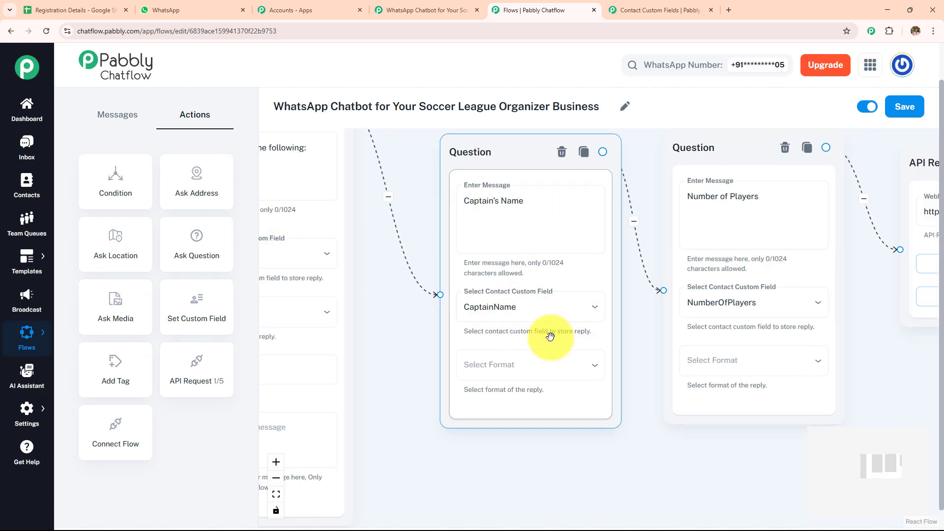
{"action": "left_click", "coordinate": [549, 364]}
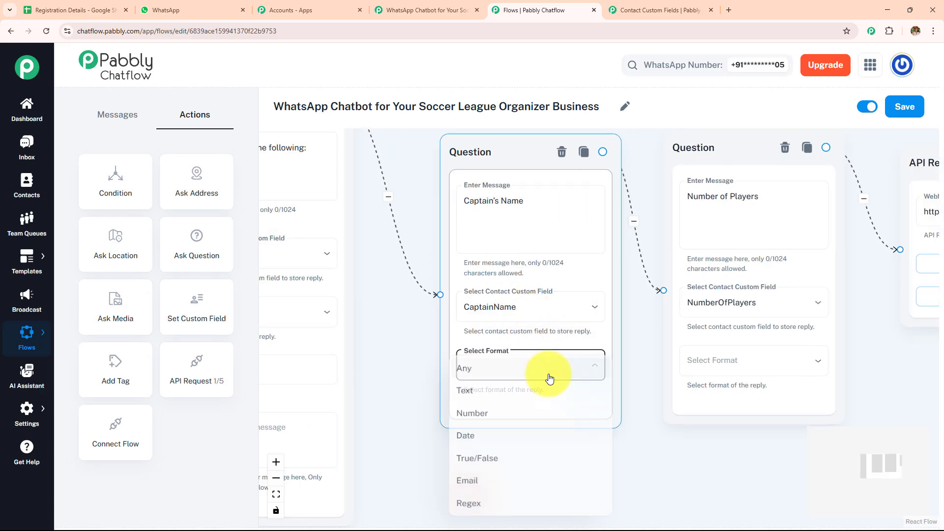
{"action": "left_click", "coordinate": [501, 392]}
- Set the reply format of the Number of Players question to Any
{"action": "left_click_drag", "start_coordinate": [671, 442], "coordinate": [466, 445]}
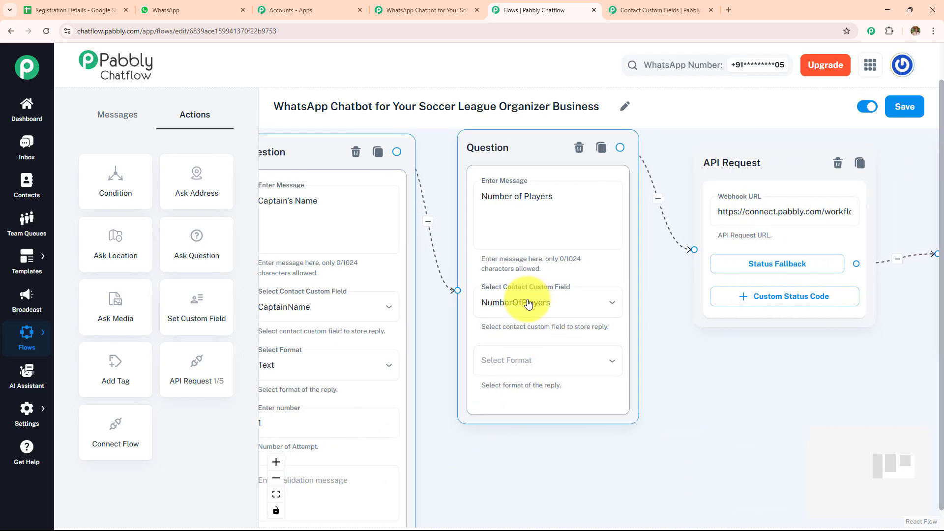
{"action": "left_click", "coordinate": [553, 363]}
{"action": "left_click", "coordinate": [541, 373]}
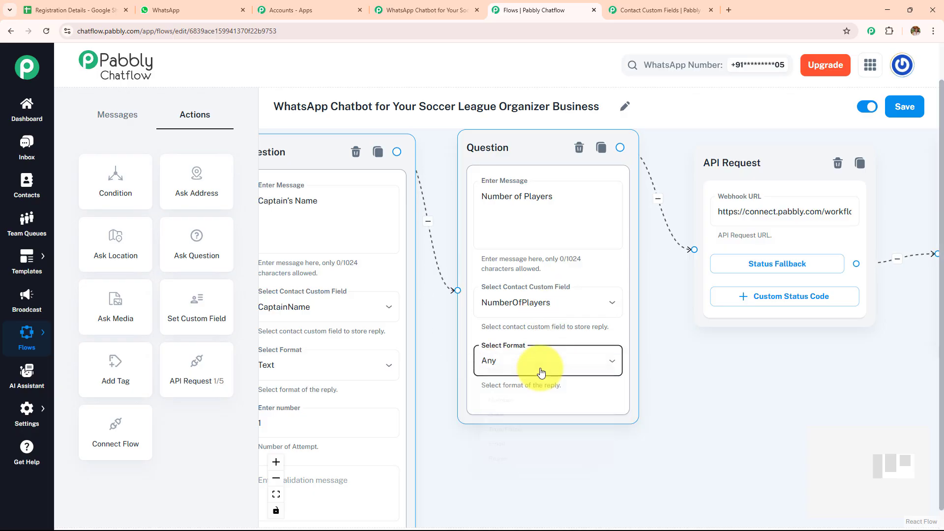
- Examine the team registration confirmation message that follows the API Request block, reading it through to its last line
{"action": "scroll", "coordinate": [573, 400], "scroll_direction": "right", "scroll_amount": 5}
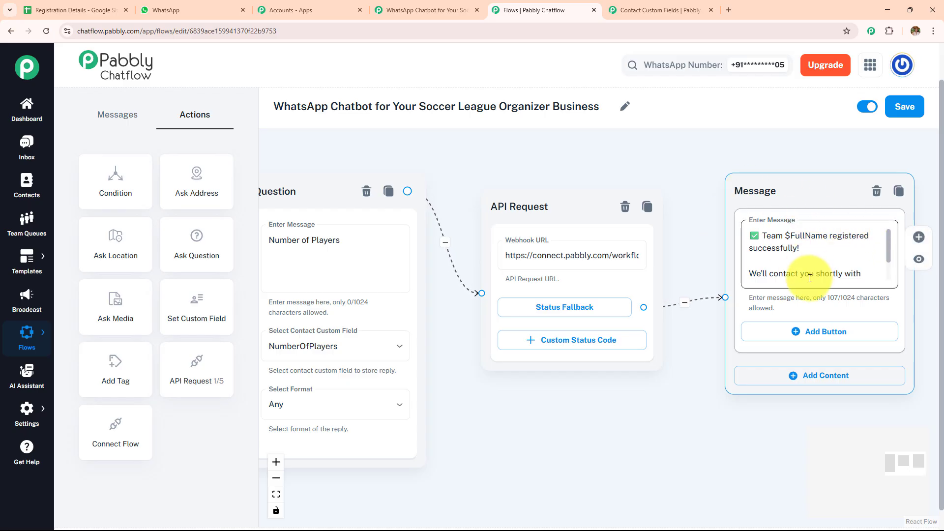
{"action": "scroll", "coordinate": [809, 275], "scroll_direction": "up", "scroll_amount": 1}
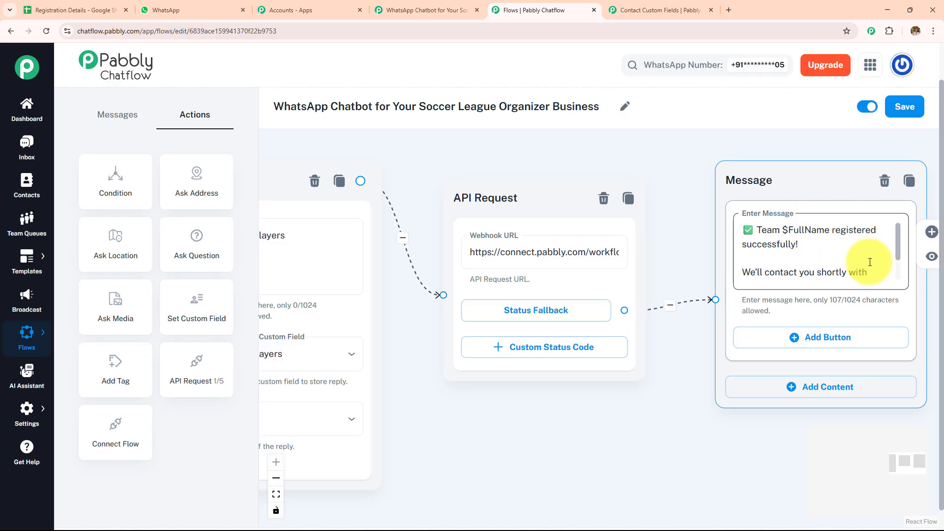
{"action": "left_click", "coordinate": [878, 263]}
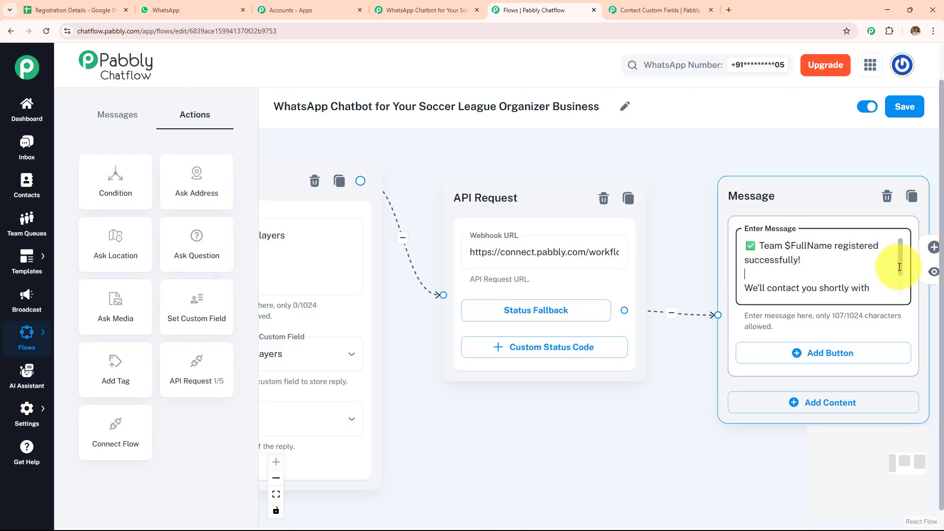
{"action": "scroll", "coordinate": [906, 285], "scroll_direction": "down", "scroll_amount": 1}
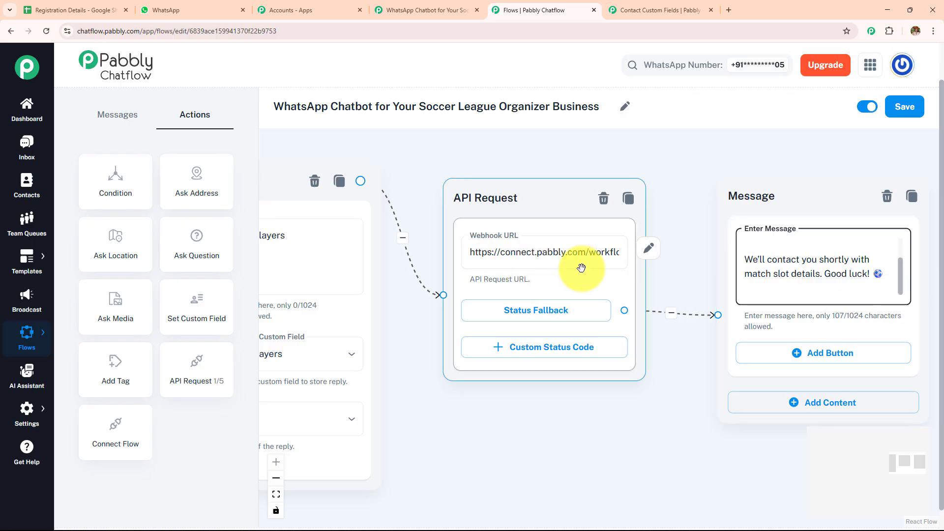
- Examine the API Request block's webhook URL and parameter mapping, and switch to the matching soccer league workflow in Pabbly Connect
{"action": "left_click_drag", "start_coordinate": [199, 362], "coordinate": [565, 328]}
{"action": "left_click", "coordinate": [645, 339]}
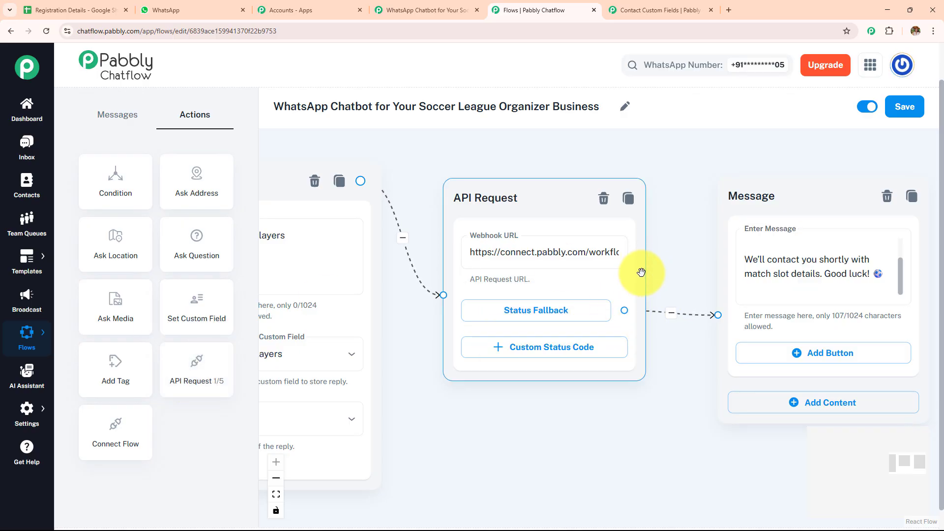
{"action": "left_click", "coordinate": [646, 249]}
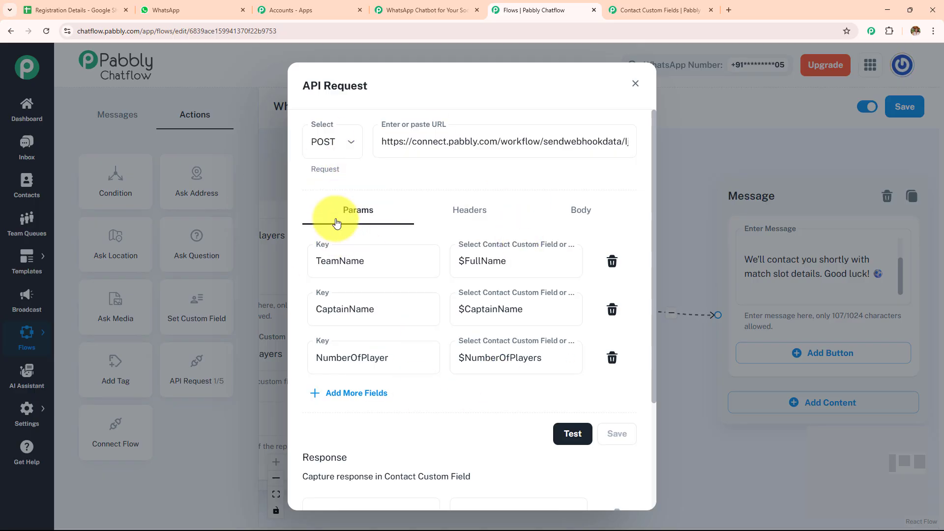
{"action": "left_click", "coordinate": [472, 140]}
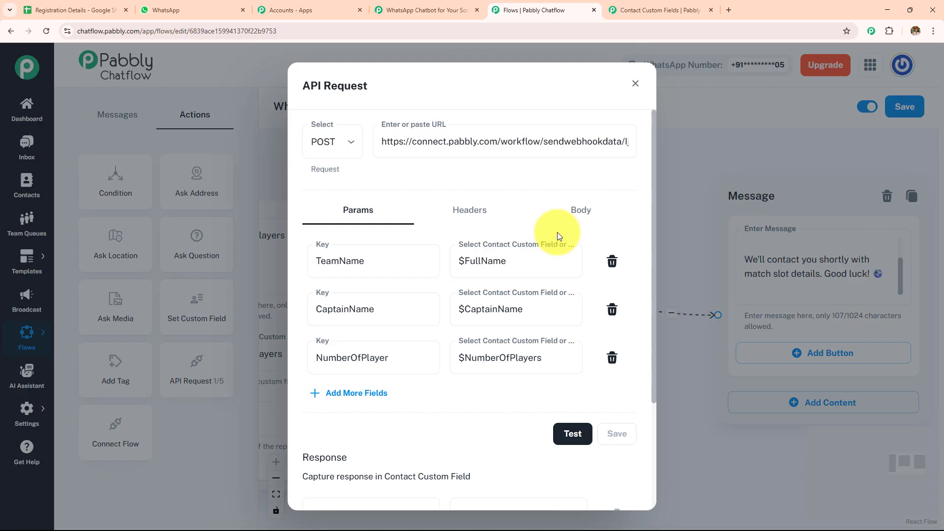
{"action": "left_click", "coordinate": [399, 10]}
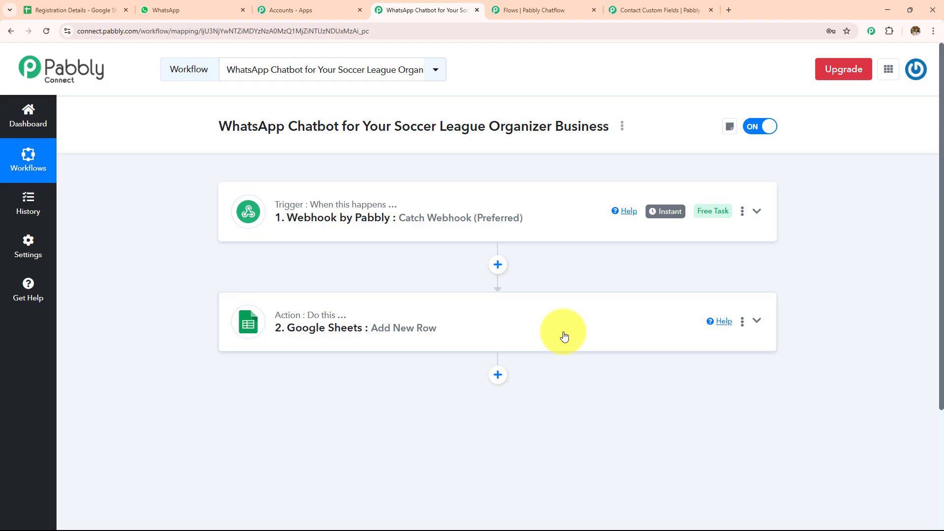
- Examine the Catch Webhook trigger's webhook URL, and switch to Pabbly Chatflow to check it against the API Request block's URL and parameter keys
{"action": "left_click", "coordinate": [379, 226]}
{"action": "scroll", "coordinate": [482, 343], "scroll_direction": "down", "scroll_amount": 3}
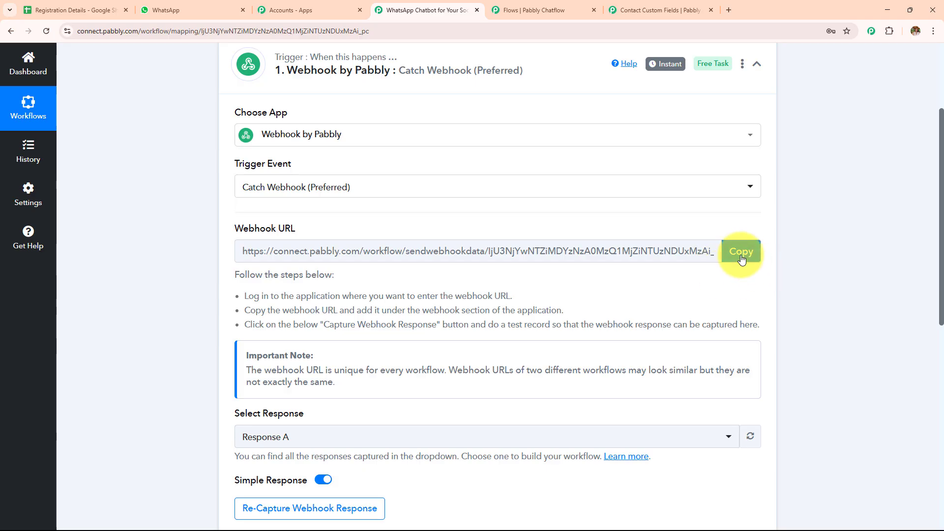
{"action": "left_click", "coordinate": [551, 9]}
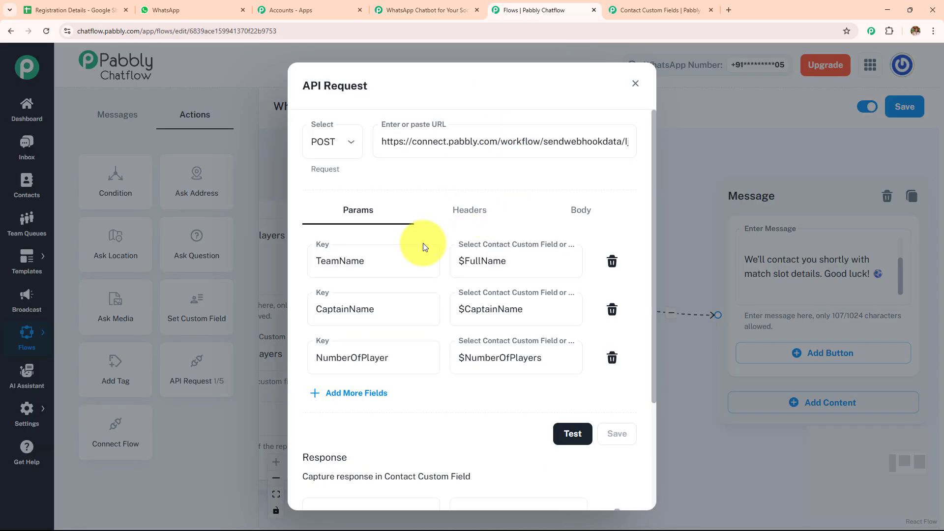
{"action": "left_click", "coordinate": [361, 259]}
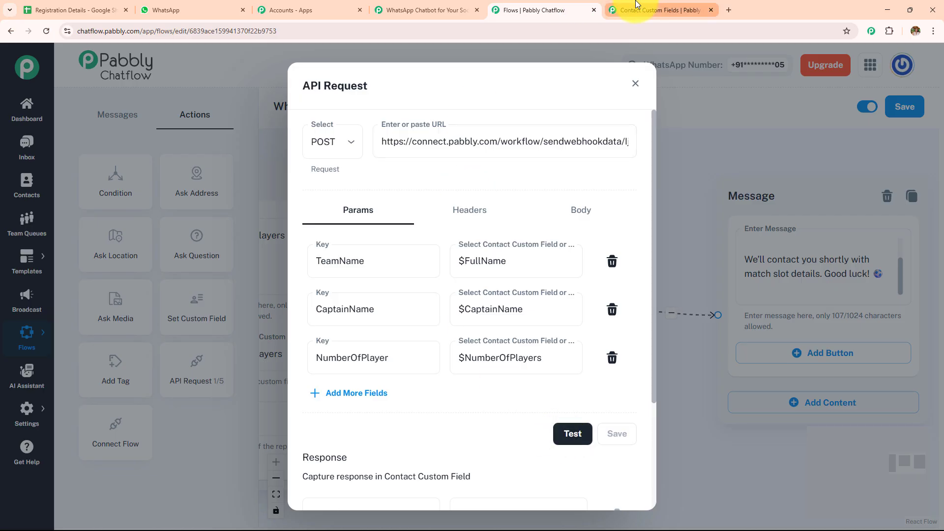
- Switch to the Pabbly Connect workflow and examine the response received by the webhook trigger for the team name, captain name and player number
{"action": "left_click", "coordinate": [445, 10]}
{"action": "scroll", "coordinate": [379, 428], "scroll_direction": "down", "scroll_amount": 8}
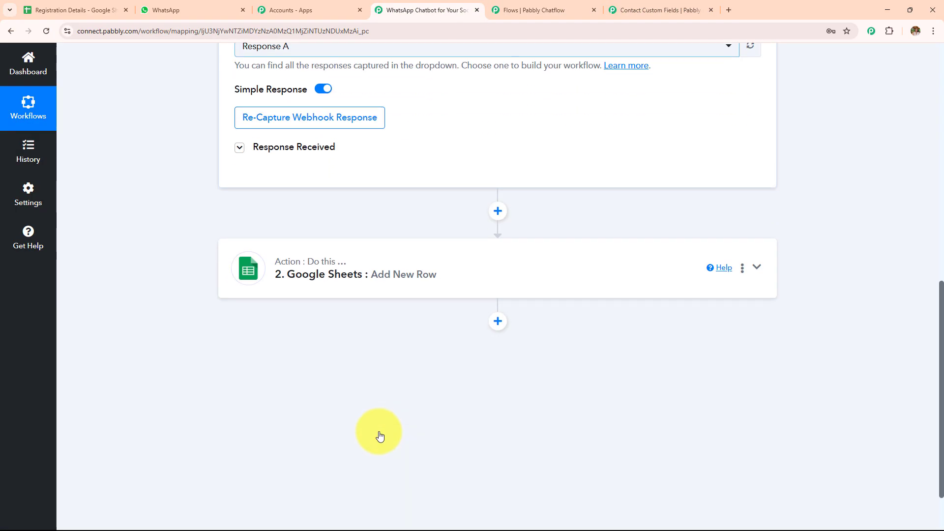
{"action": "left_click", "coordinate": [273, 143]}
{"action": "scroll", "coordinate": [460, 347], "scroll_direction": "down", "scroll_amount": 3}
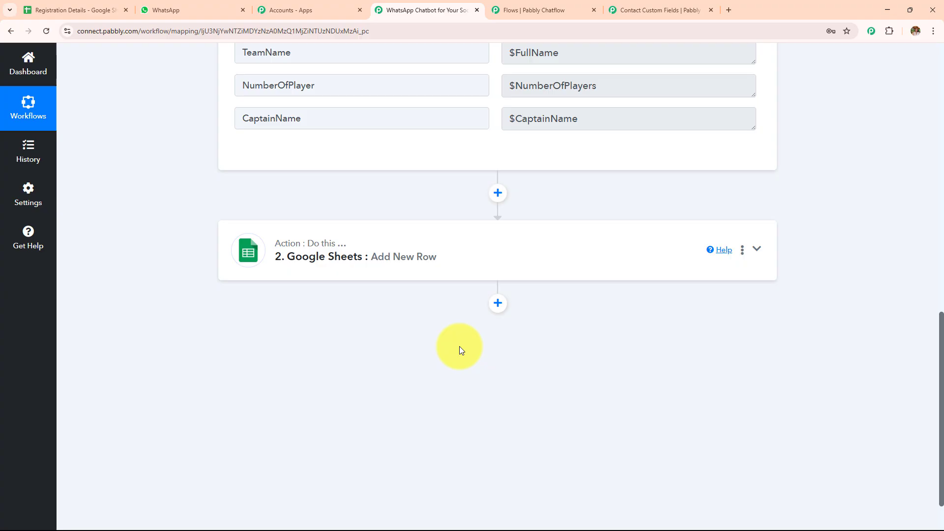
- Examine the field mapping of the Google Sheets Add New Row action, and switch to the Registration Details spreadsheet
{"action": "left_click", "coordinate": [522, 244]}
{"action": "scroll", "coordinate": [479, 329], "scroll_direction": "down", "scroll_amount": 10}
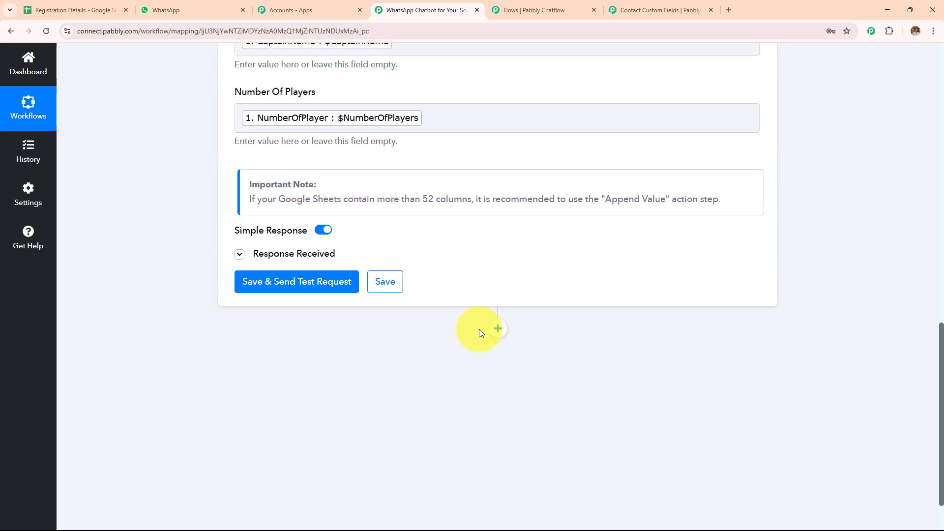
{"action": "scroll", "coordinate": [479, 329], "scroll_direction": "up", "scroll_amount": 11}
{"action": "scroll", "coordinate": [479, 329], "scroll_direction": "down", "scroll_amount": 9}
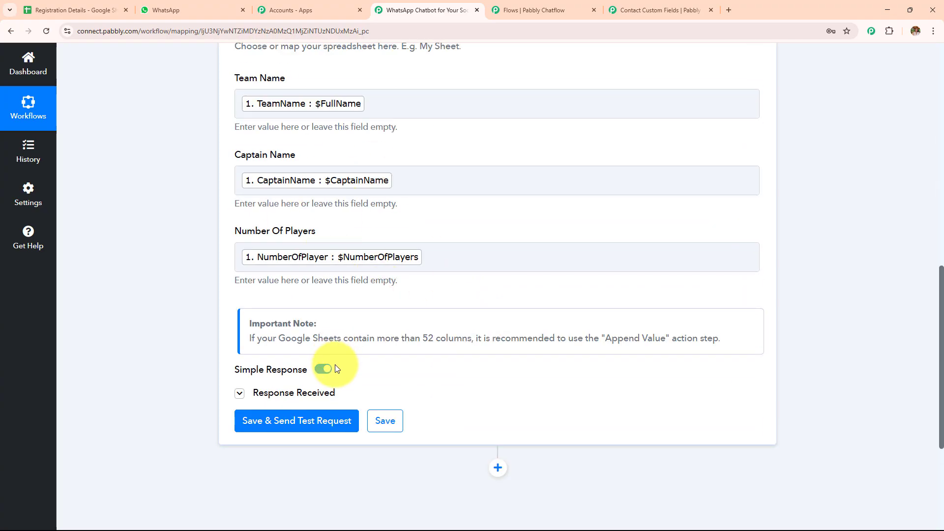
{"action": "left_click", "coordinate": [92, 6]}
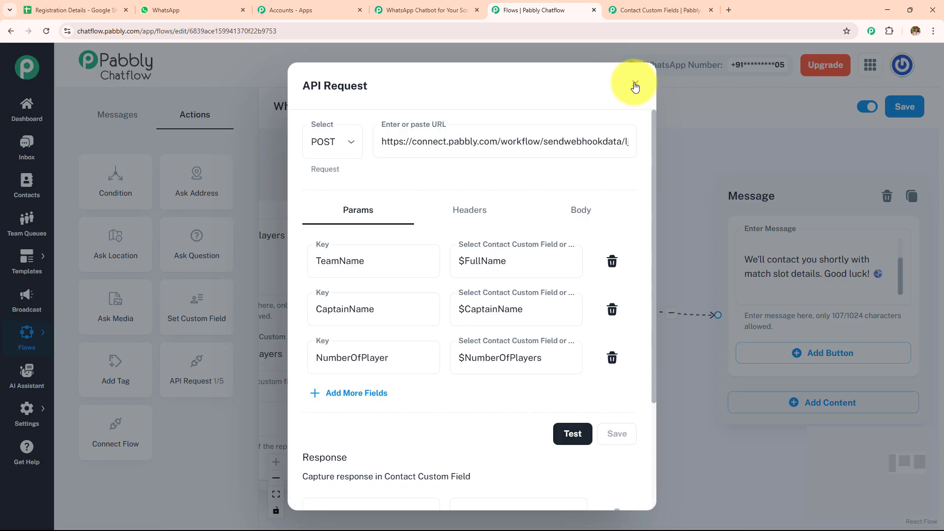
- Close the API Request settings in Pabbly Chatflow and examine the league standings message linked to the View Game Results button
{"action": "left_click", "coordinate": [635, 85]}
{"action": "scroll", "coordinate": [691, 287], "scroll_direction": "down", "scroll_amount": 3}
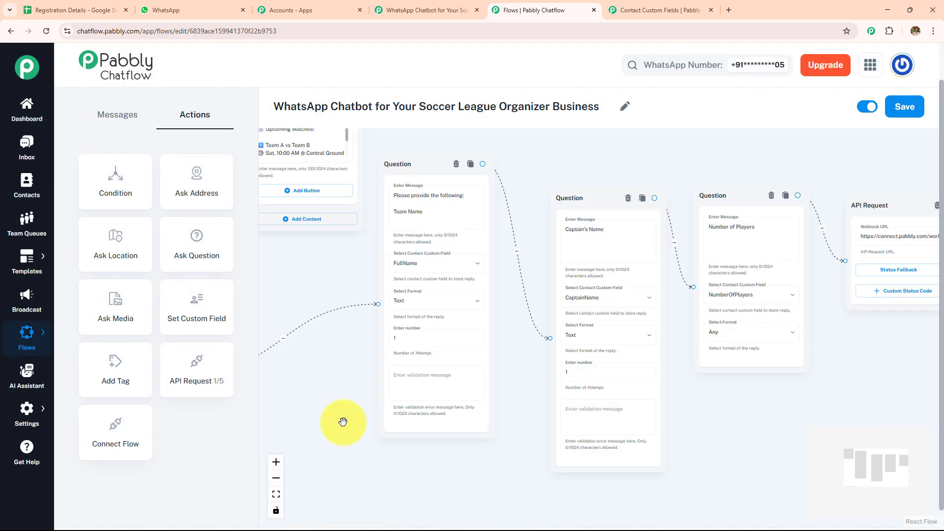
{"action": "left_click_drag", "start_coordinate": [344, 422], "coordinate": [583, 273]}
{"action": "scroll", "coordinate": [584, 274], "scroll_direction": "up", "scroll_amount": 2}
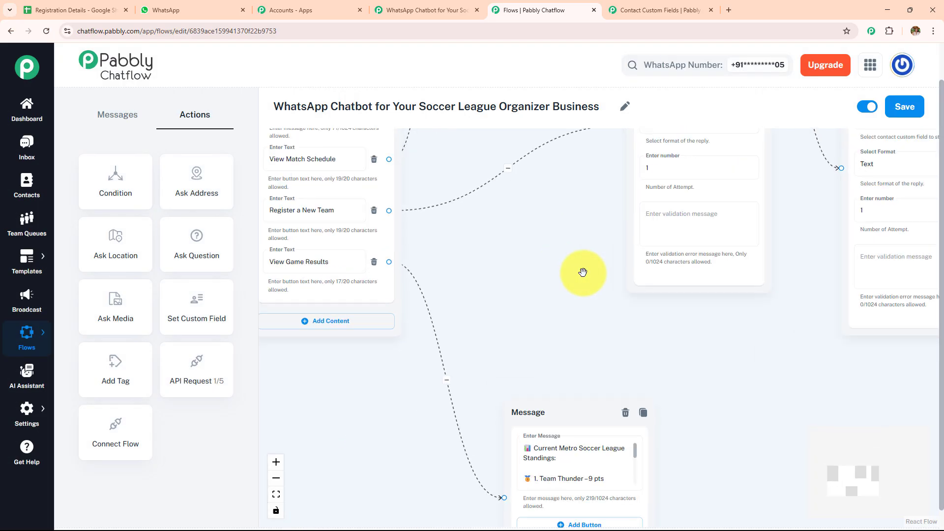
{"action": "left_click_drag", "start_coordinate": [580, 332], "coordinate": [507, 213]}
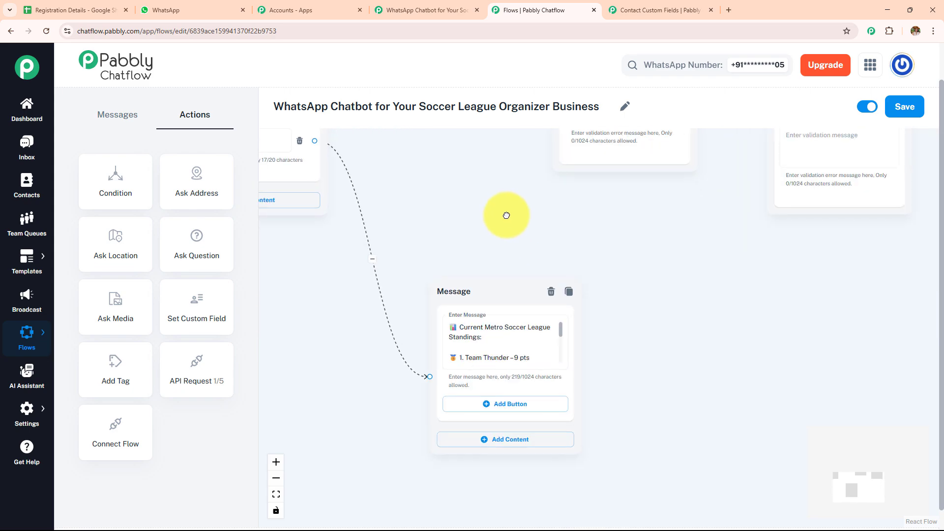
{"action": "left_click", "coordinate": [563, 322]}
{"action": "scroll", "coordinate": [562, 335], "scroll_direction": "down", "scroll_amount": 1}
{"action": "scroll", "coordinate": [562, 335], "scroll_direction": "down", "scroll_amount": 3}
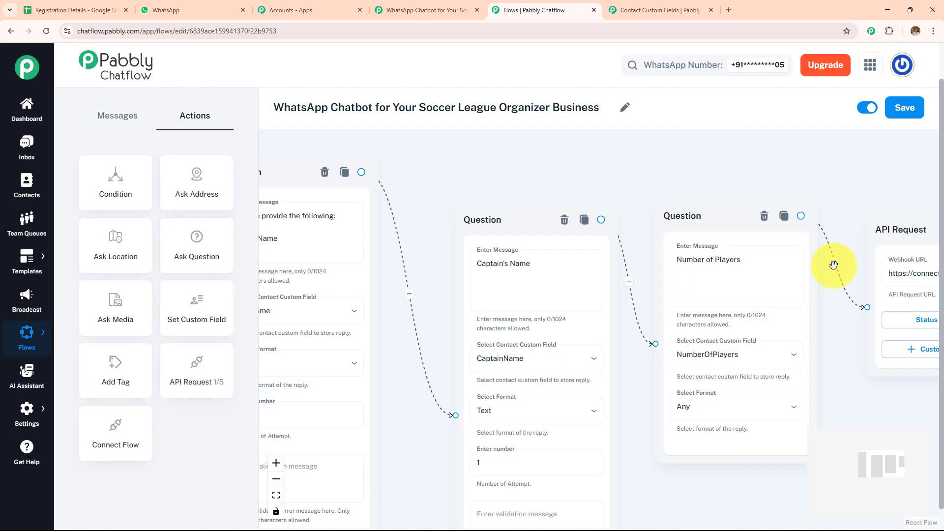
- Switch the chatbot flow's active status off and back on, and save the flow
{"action": "scroll", "coordinate": [408, 466], "scroll_direction": "down", "scroll_amount": 2}
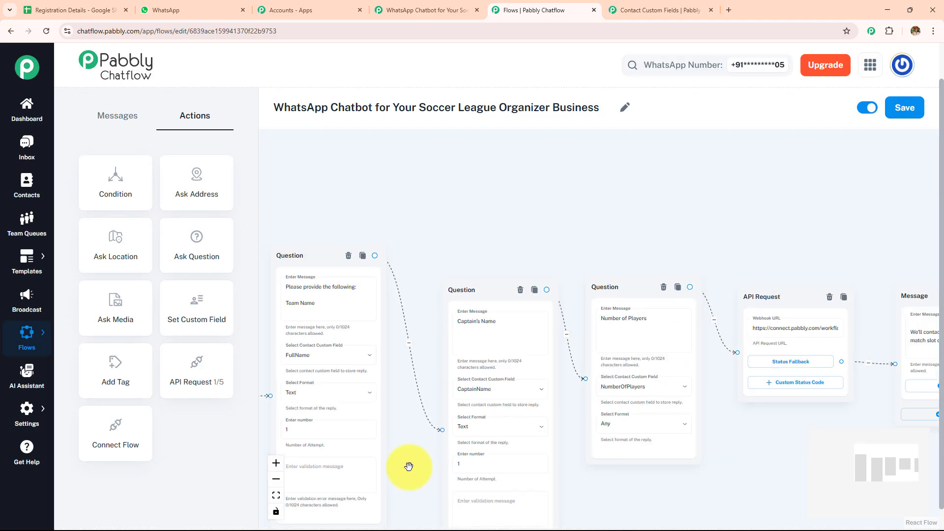
{"action": "left_click_drag", "start_coordinate": [408, 451], "coordinate": [578, 409]}
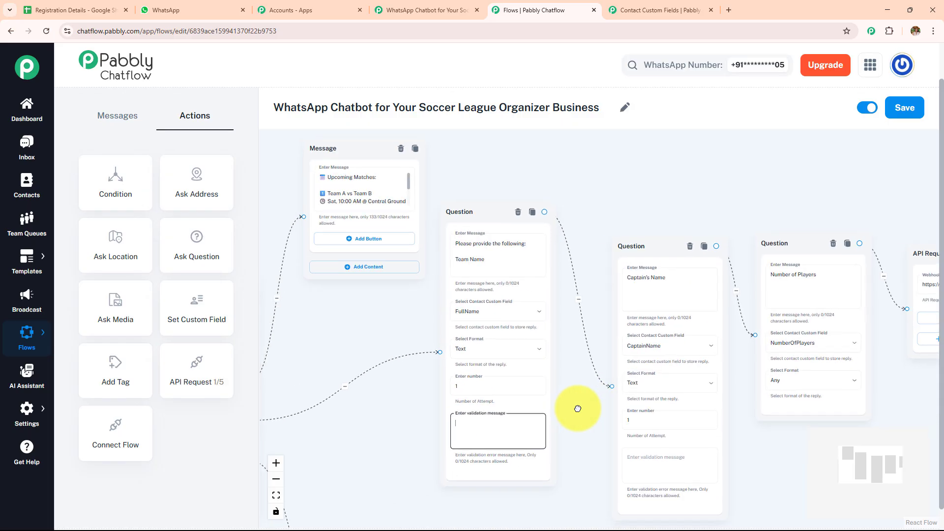
{"action": "left_click", "coordinate": [865, 109]}
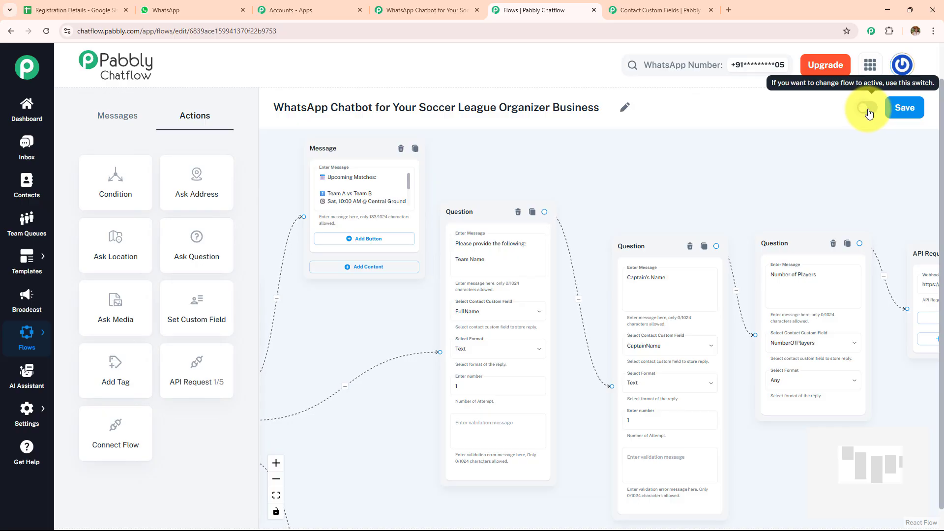
{"action": "left_click", "coordinate": [868, 109]}
{"action": "left_click", "coordinate": [904, 108]}
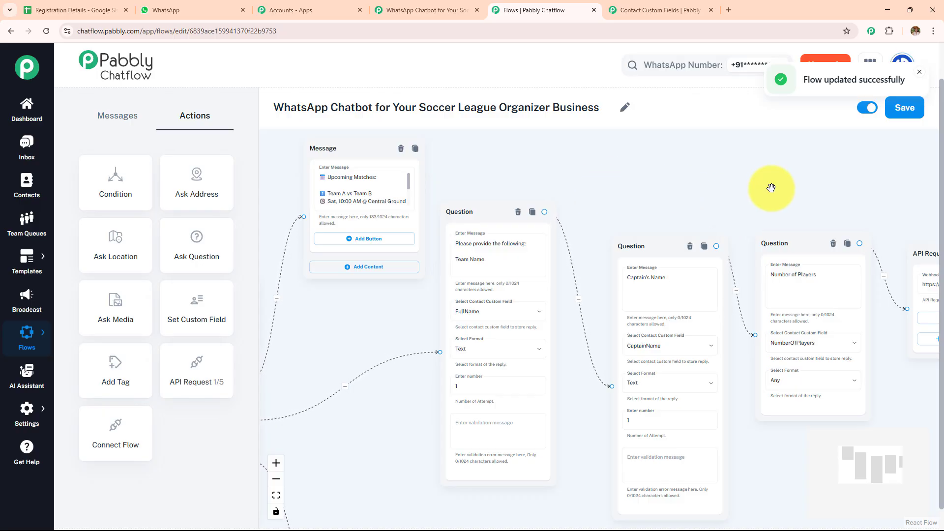
{"action": "left_click_drag", "start_coordinate": [725, 195], "coordinate": [671, 196]}
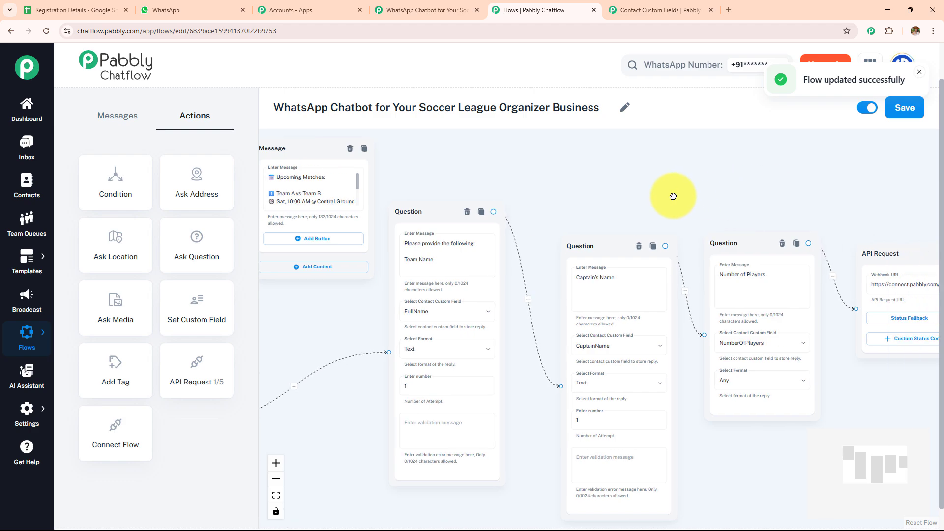
- Switch to WhatsApp and review the test chat with Soccer League Organizer Business, from the welcome message through the replies to each menu option
{"action": "left_click", "coordinate": [207, 6]}
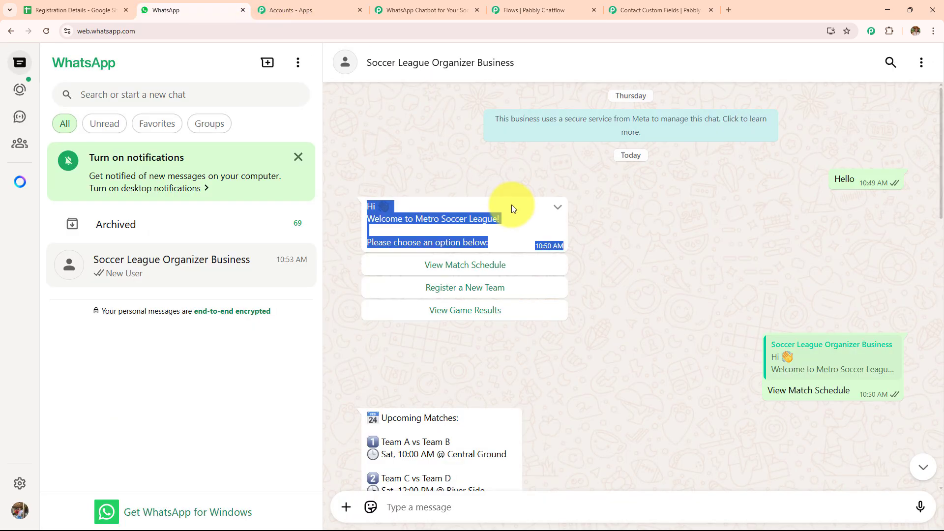
{"action": "scroll", "coordinate": [512, 205], "scroll_direction": "down", "scroll_amount": 3}
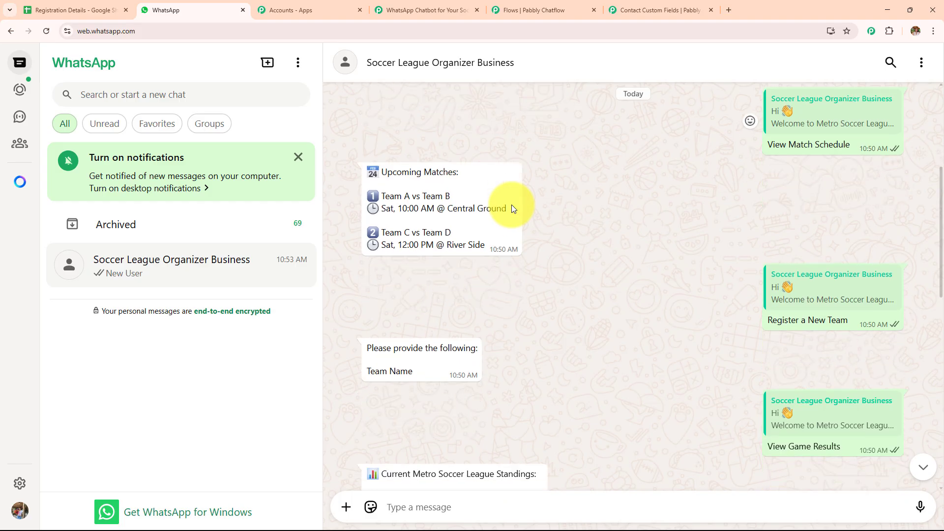
{"action": "scroll", "coordinate": [511, 205], "scroll_direction": "down", "scroll_amount": 3}
{"action": "scroll", "coordinate": [512, 205], "scroll_direction": "down", "scroll_amount": 3}
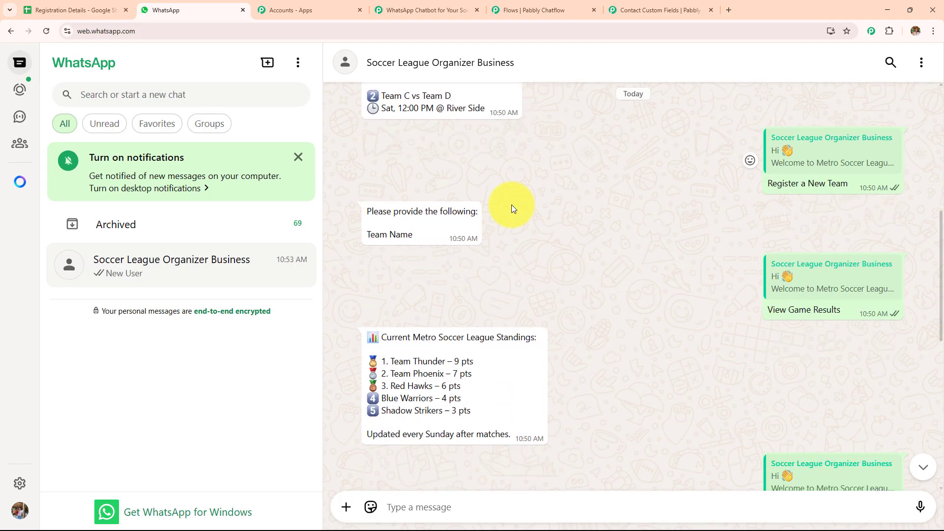
{"action": "scroll", "coordinate": [512, 204], "scroll_direction": "down", "scroll_amount": 2}
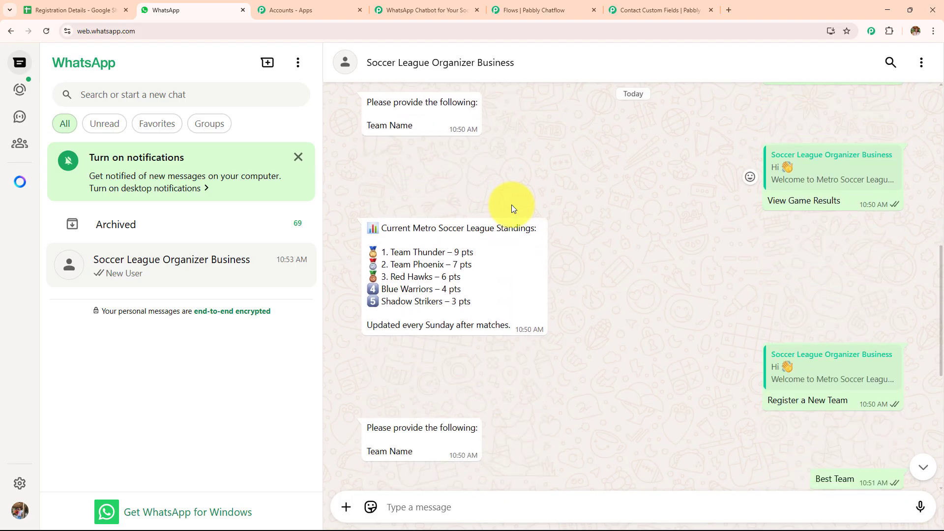